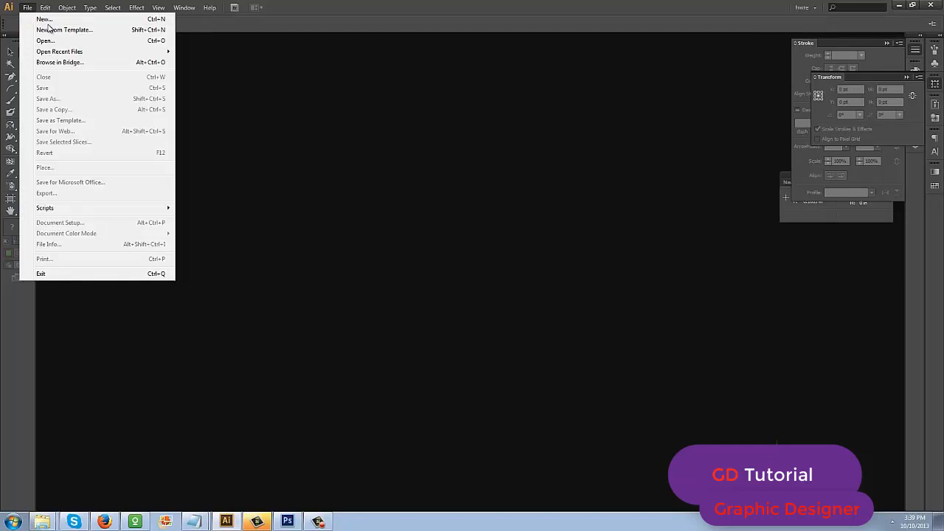
Start a new Letter-size document with RGB color mode and Screen (72 ppi) raster effects
click(49, 22)
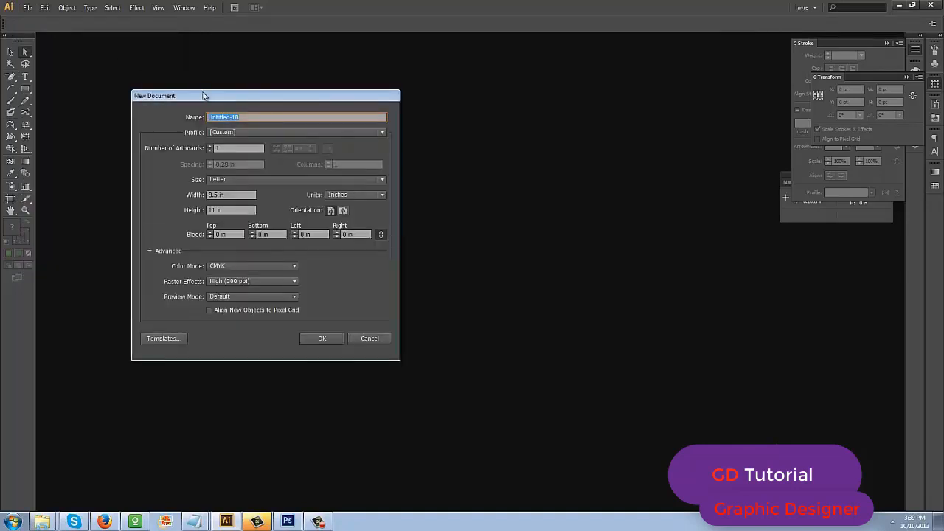
drag(204, 96, 421, 127)
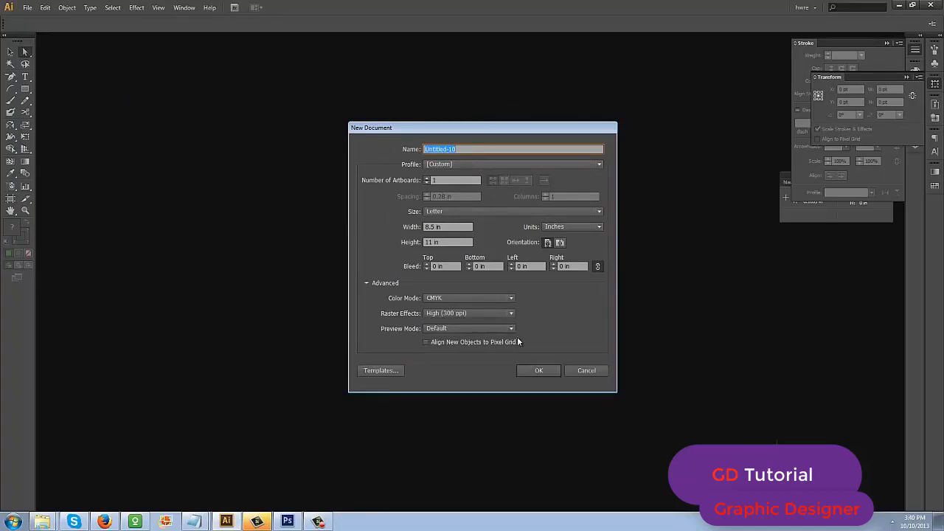
click(482, 297)
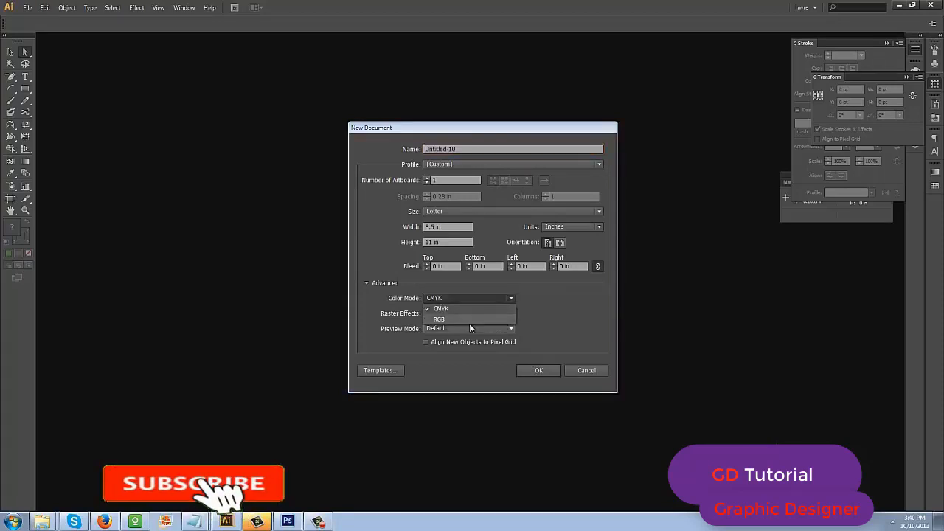
click(469, 323)
click(472, 315)
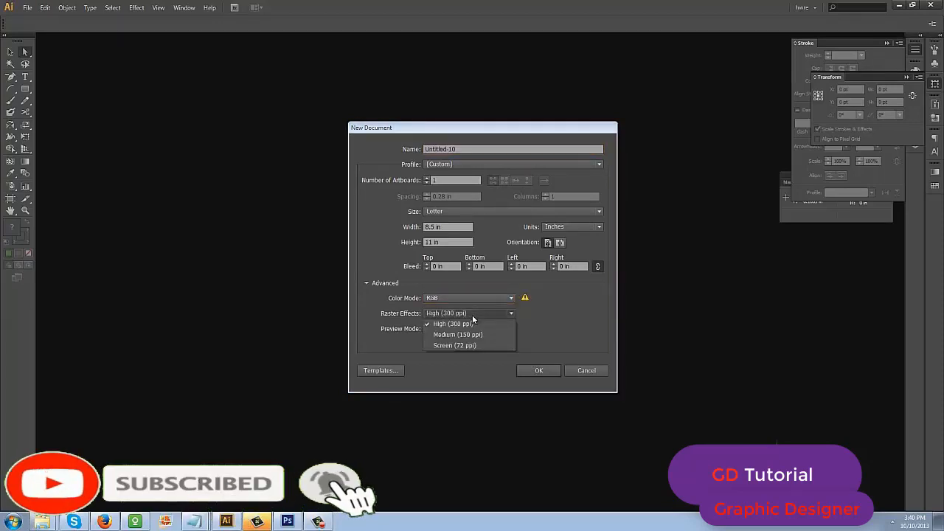
click(465, 345)
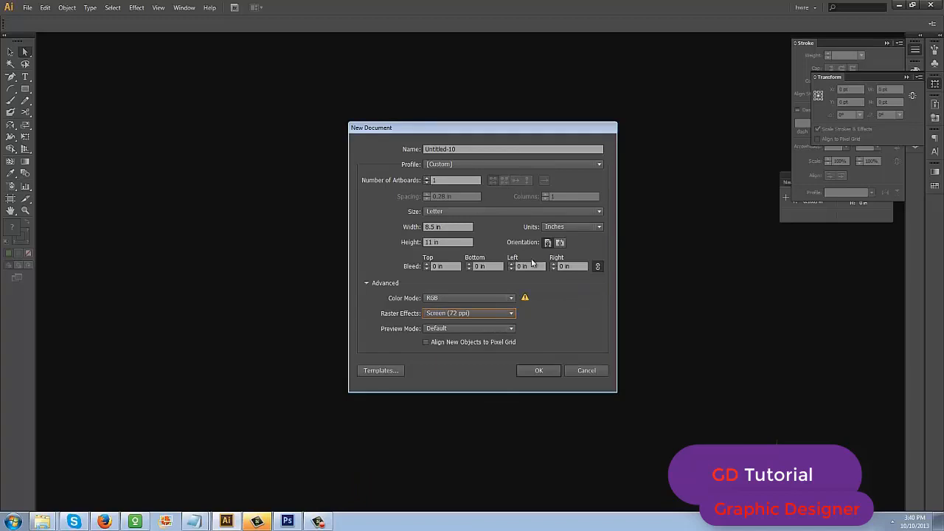
Keep the units in inches, name the new document Shapes and create it
click(587, 226)
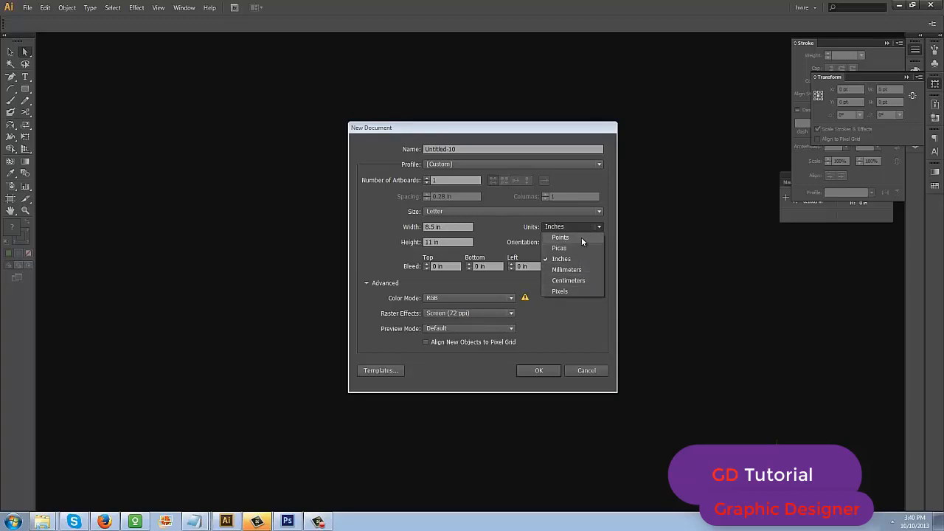
click(461, 178)
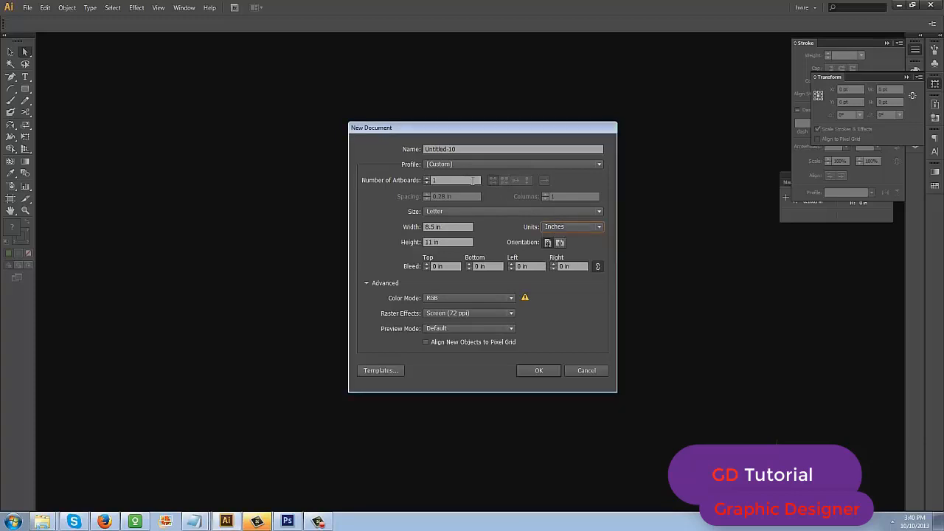
drag(476, 149, 290, 135)
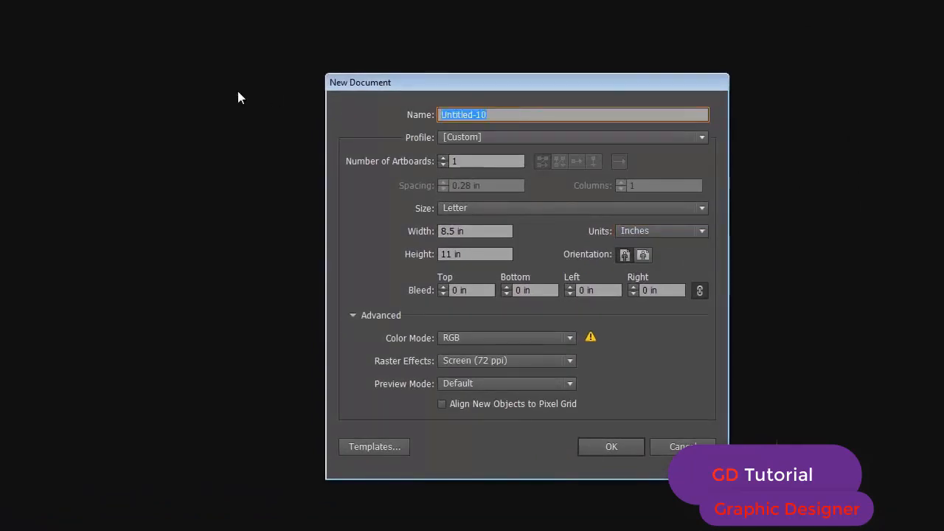
text(Shapes)
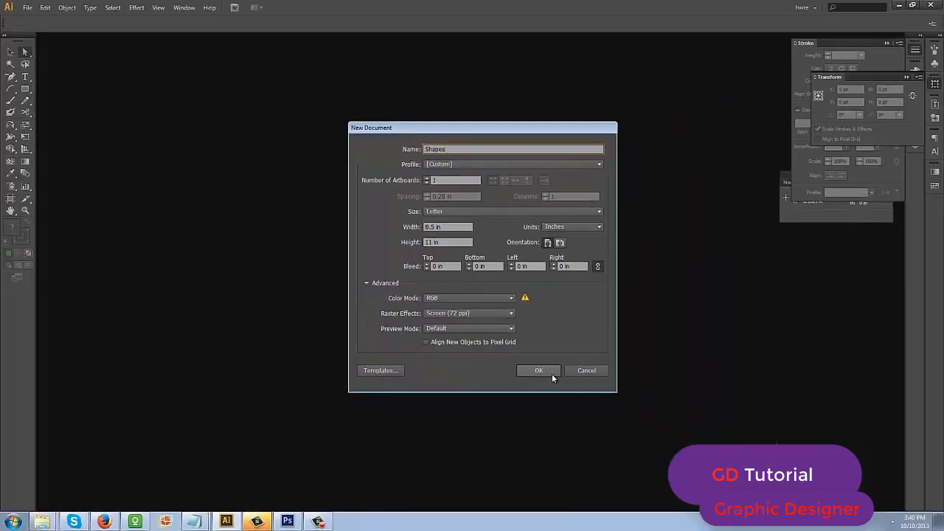
click(552, 374)
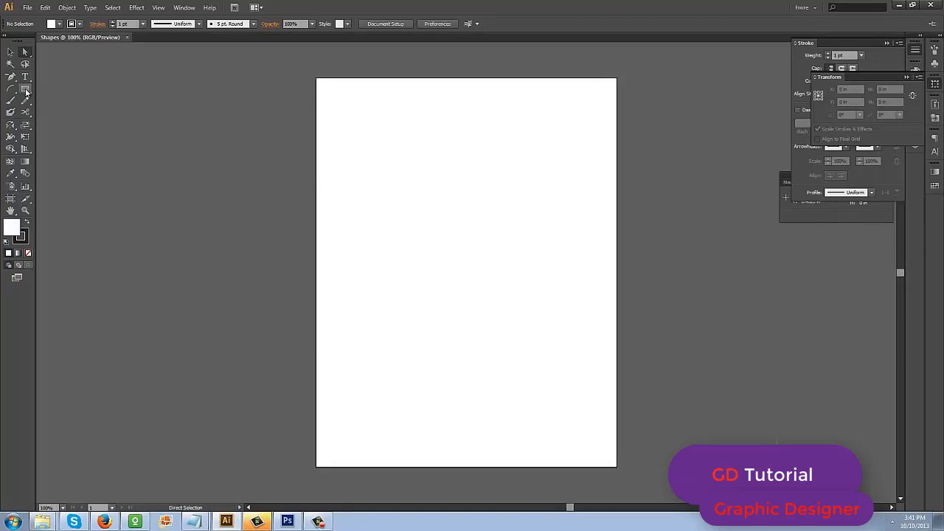
Draw a square about 3.35 in wide in the upper half of the artboard with the Rectangle tool
click(26, 91)
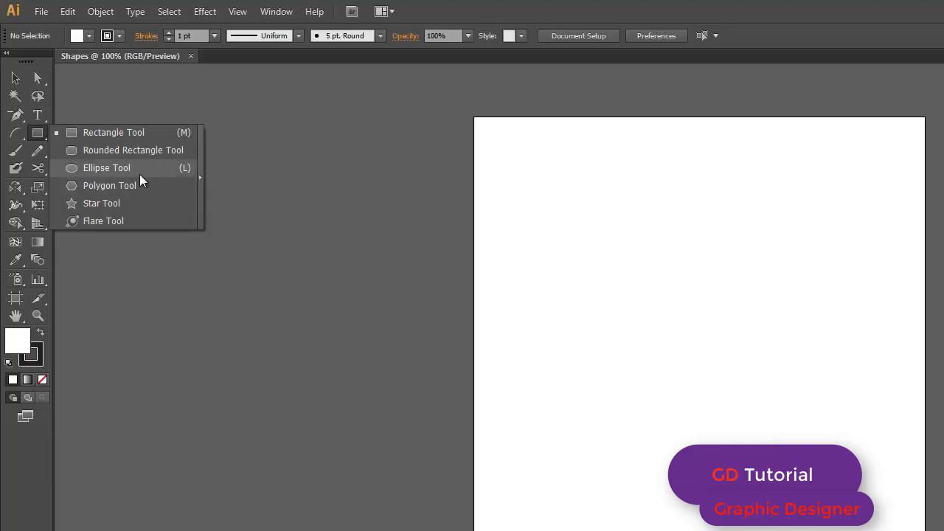
click(141, 134)
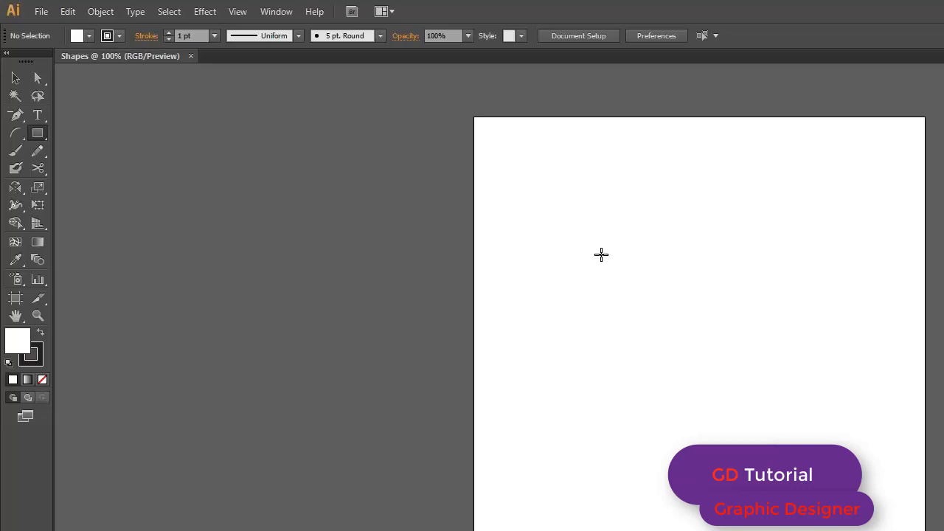
drag(601, 254, 628, 281)
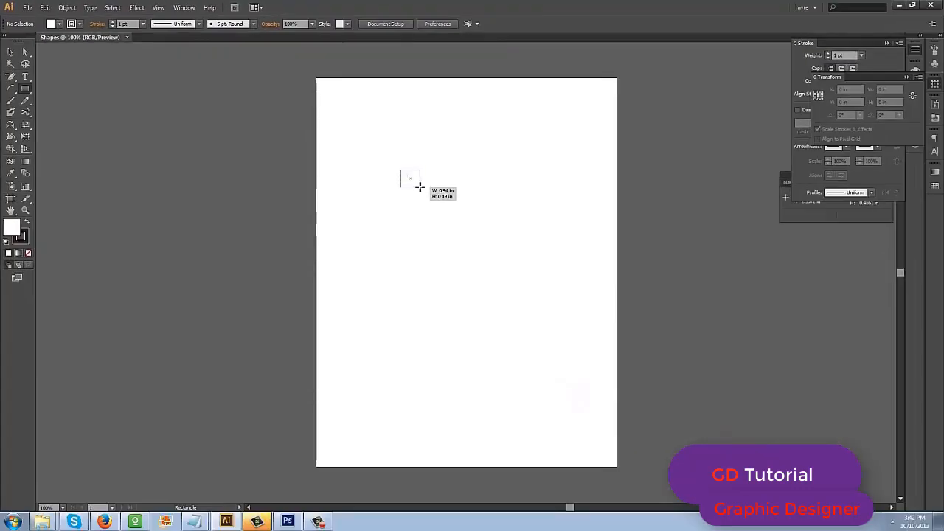
mouse_move(420, 187)
mouse_down()
mouse_move(557, 291)
mouse_move(535, 305)
mouse_move(478, 300)
mouse_move(453, 189)
mouse_move(539, 200)
mouse_move(553, 278)
mouse_up()
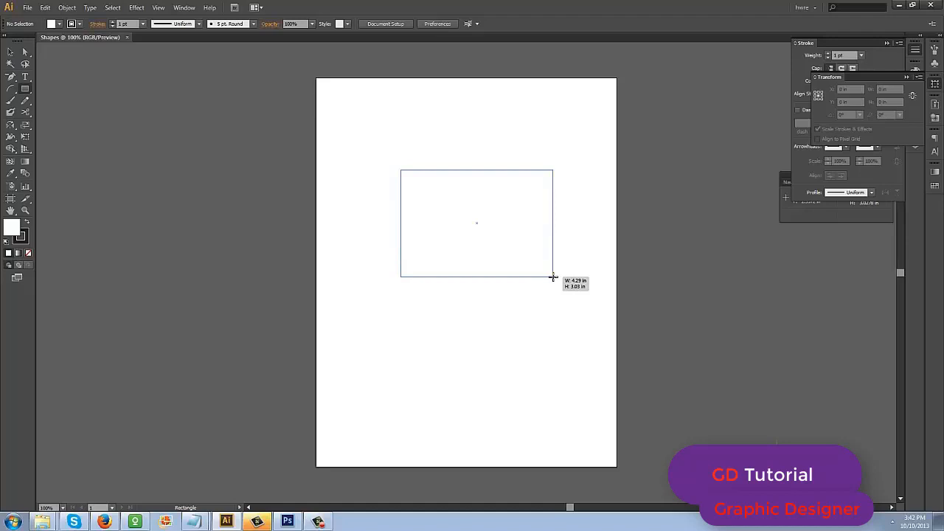
mouse_move(553, 278)
mouse_down()
mouse_move(578, 333)
mouse_move(517, 261)
mouse_move(576, 344)
mouse_move(523, 312)
mouse_move(516, 270)
mouse_move(495, 263)
mouse_move(537, 299)
mouse_up()
key(shift)
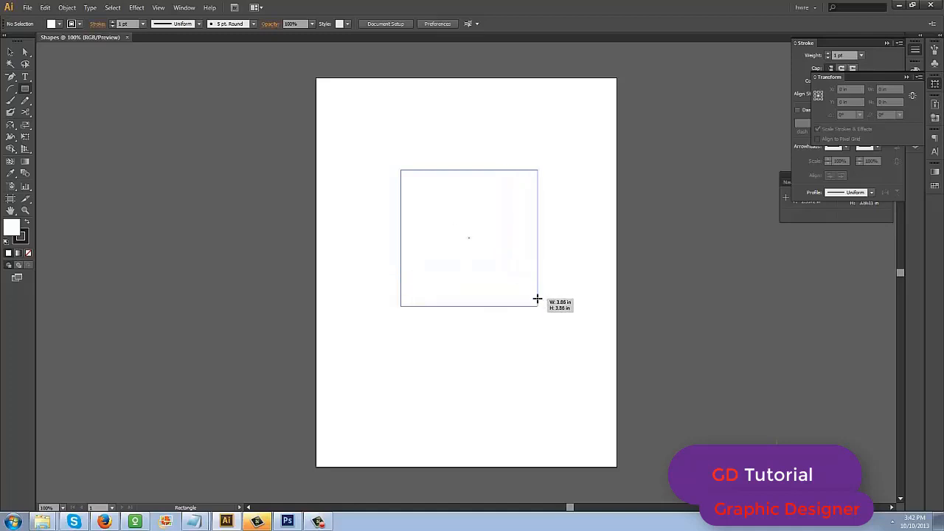
mouse_move(537, 299)
mouse_down()
mouse_move(500, 267)
mouse_move(505, 283)
mouse_move(539, 250)
mouse_move(455, 243)
mouse_move(525, 313)
mouse_move(485, 318)
mouse_move(542, 316)
mouse_move(509, 288)
mouse_up()
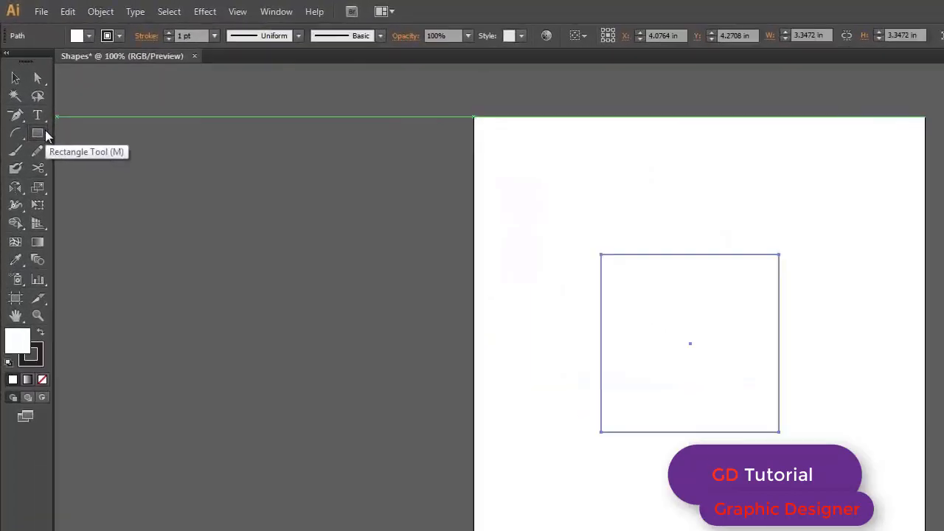
Draw a level hexagon about 7.87 in wide and 6.82 in high, overlapping the artboard's left edge and the square
drag(38, 111, 109, 185)
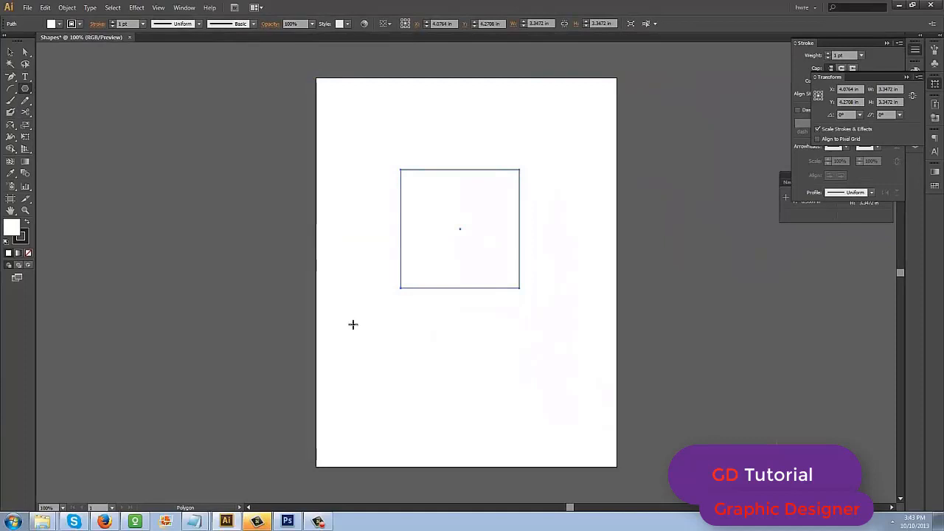
drag(348, 318, 291, 199)
key(shift)
drag(292, 198, 272, 200)
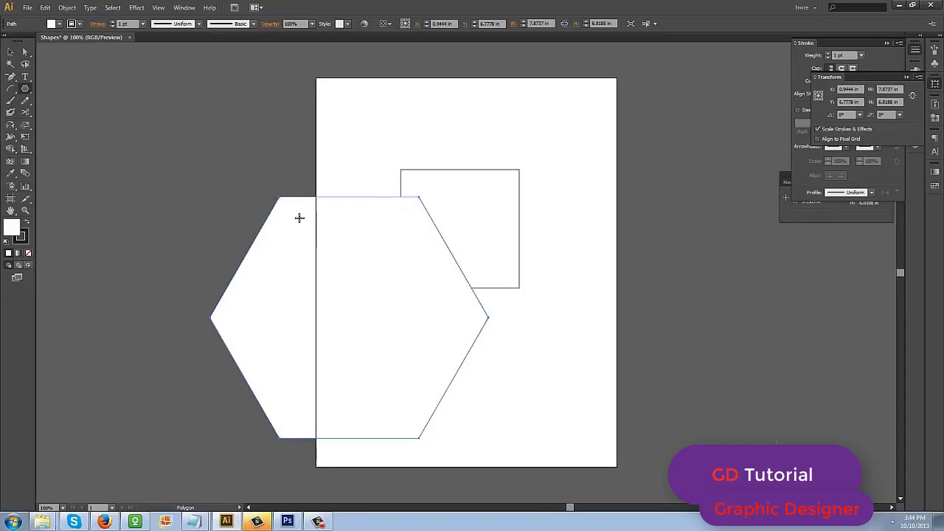
Set the Constrain Angle in the General preferences to 45°
click(68, 7)
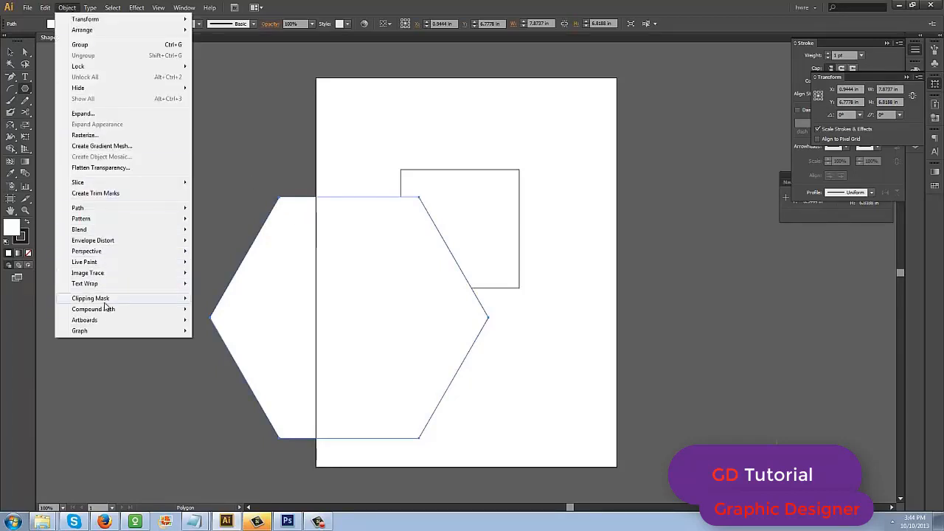
mouse_move(105, 314)
key(Left)
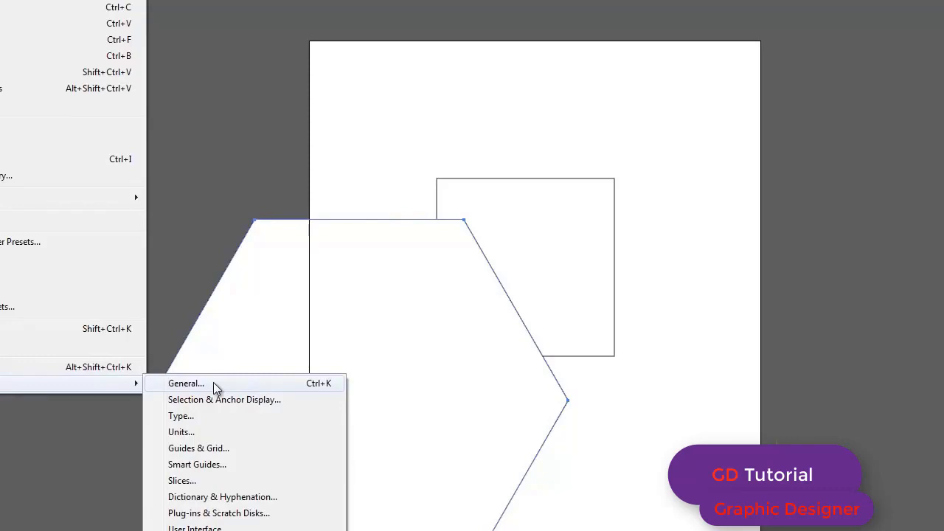
click(213, 383)
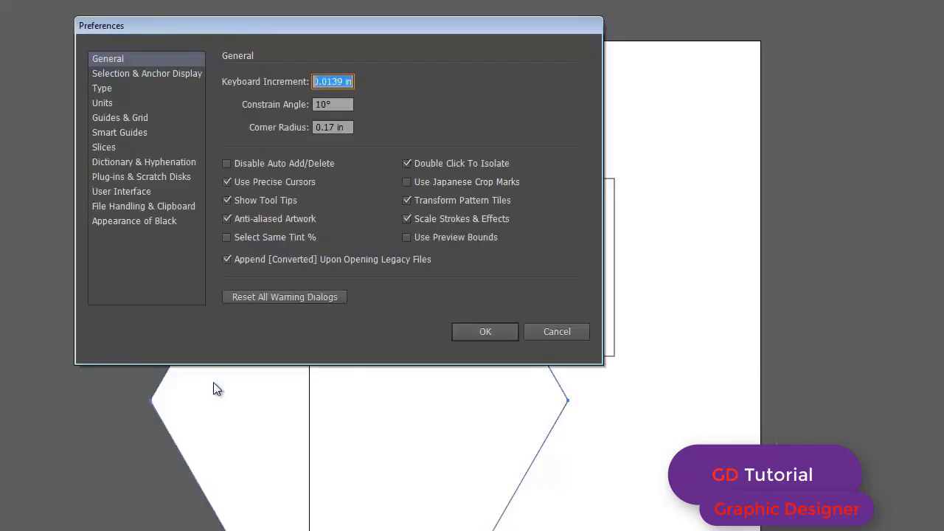
click(344, 108)
drag(296, 104, 61, 67)
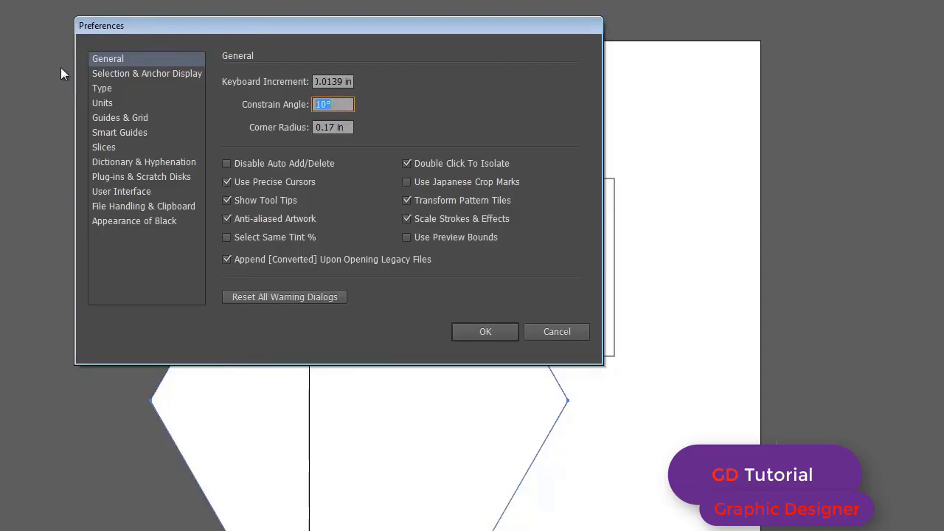
text(45)
click(347, 127)
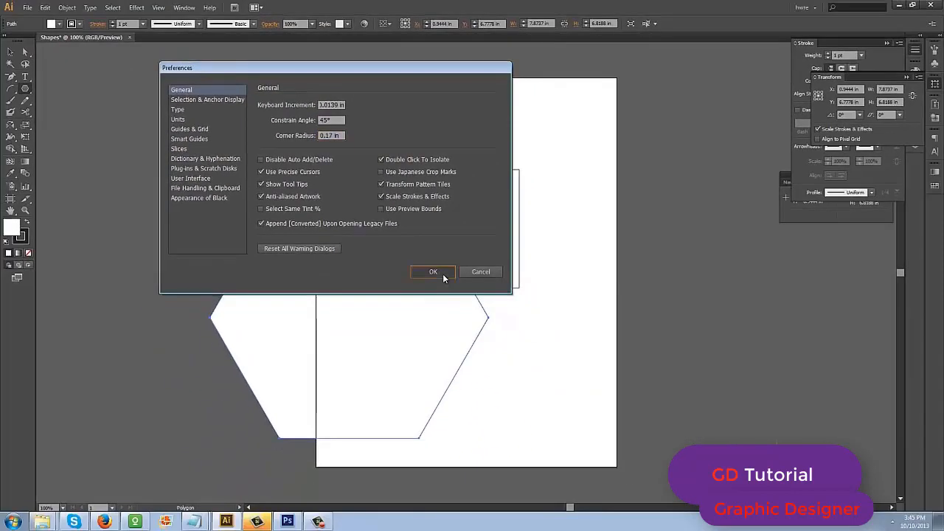
click(443, 274)
Try rotating the hexagon in constrained 45° increments with Free Transform, and delete the hexagon
key(e)
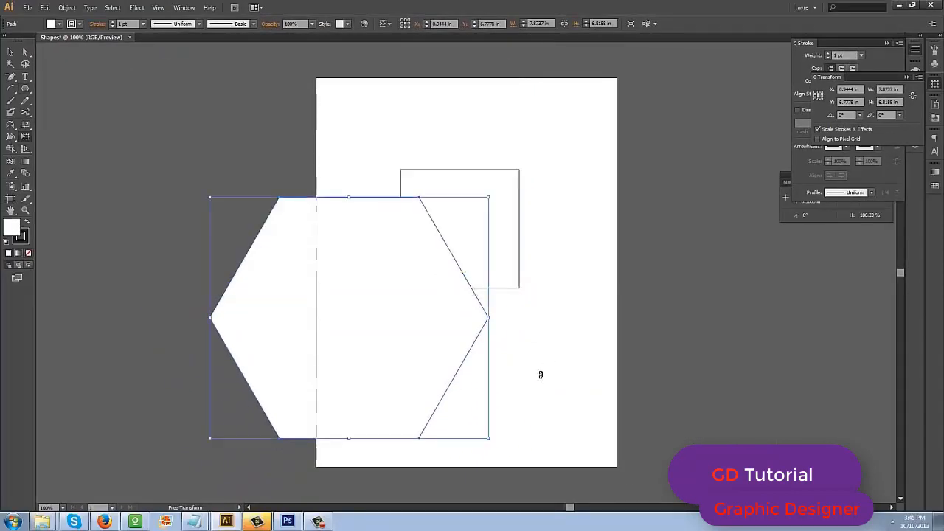
drag(531, 425, 285, 446)
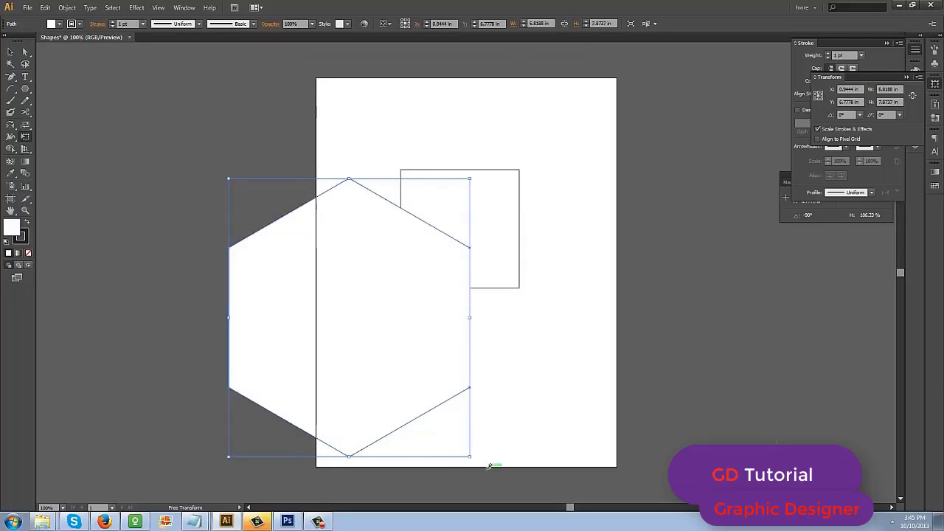
drag(489, 466, 358, 481)
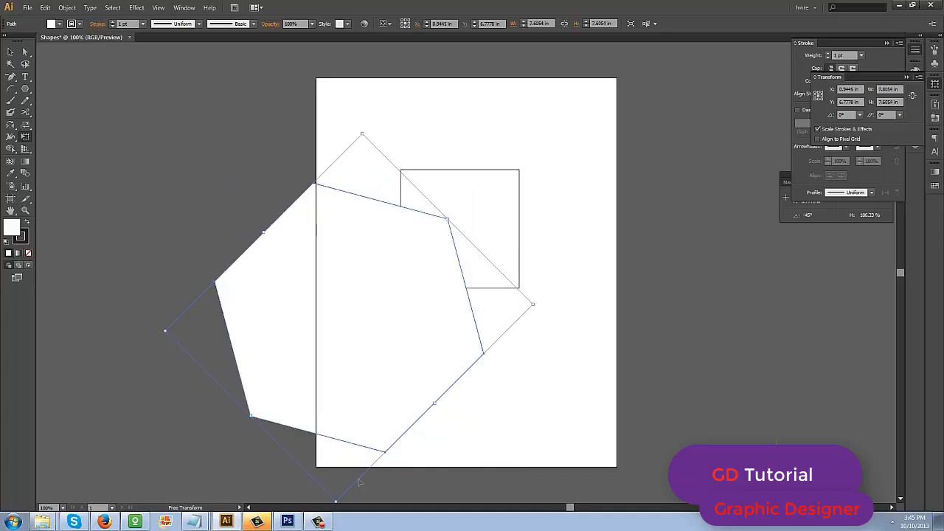
key(a)
key(Delete)
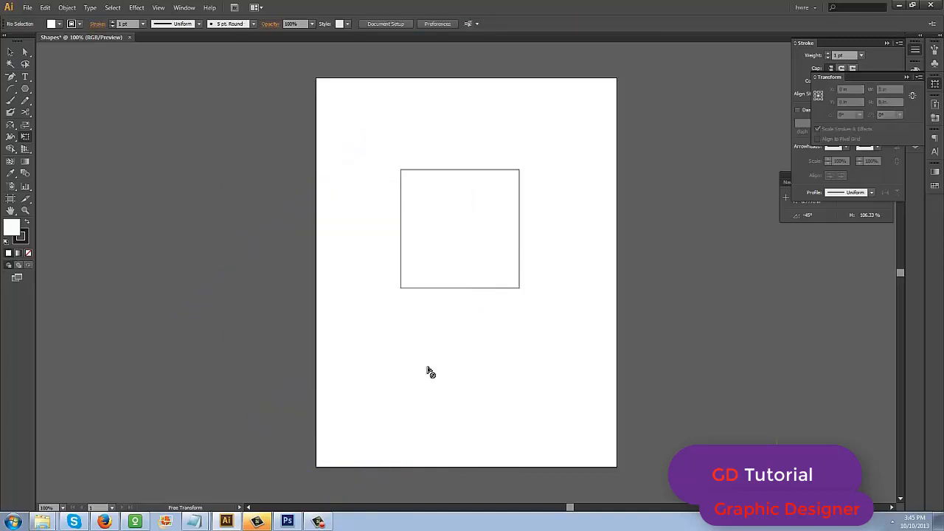
Try Free Transform rotations on the square, undo them, and move the square near the artboard's upper-left corner, centred at about X 2.62 in, Y 2.17 in
click(464, 253)
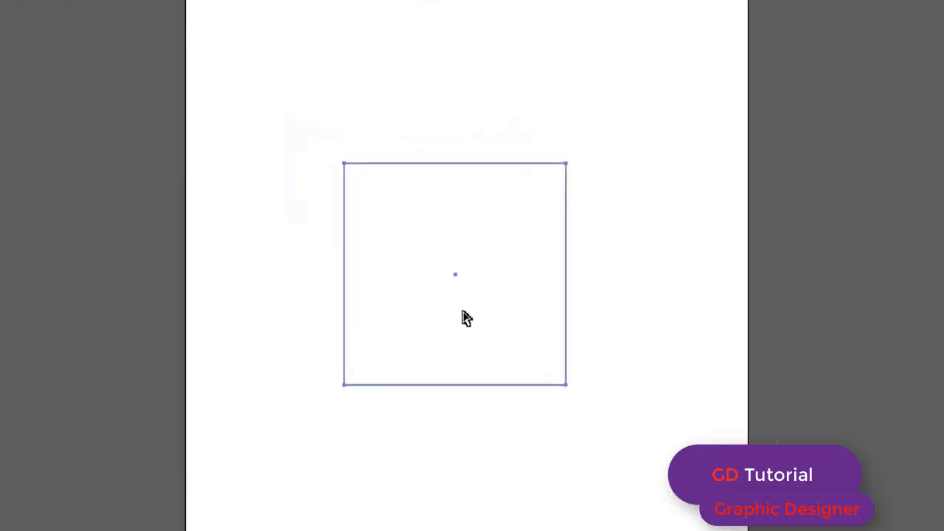
key(v)
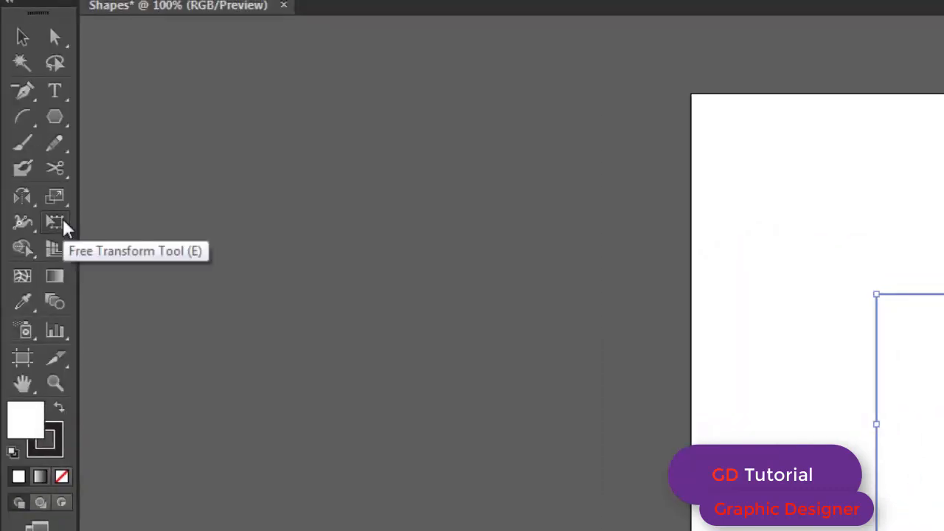
click(63, 220)
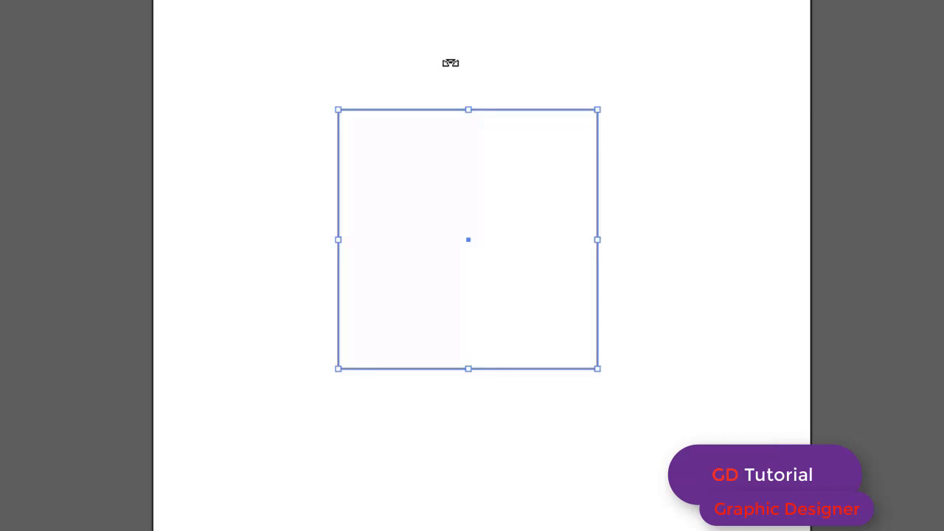
drag(451, 62, 400, 341)
key(ctrl+z)
drag(654, 430, 737, 261)
key(ctrl+z)
drag(571, 302, 460, 138)
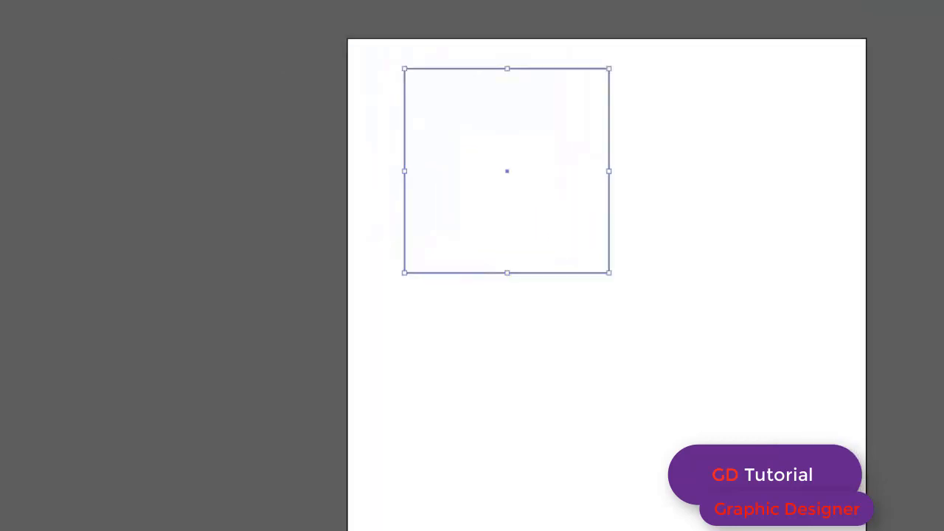
Draw a circle about 5.28 in across from its centre, centred on the square's lower-right corner, with the Ellipse Tool
click(44, 133)
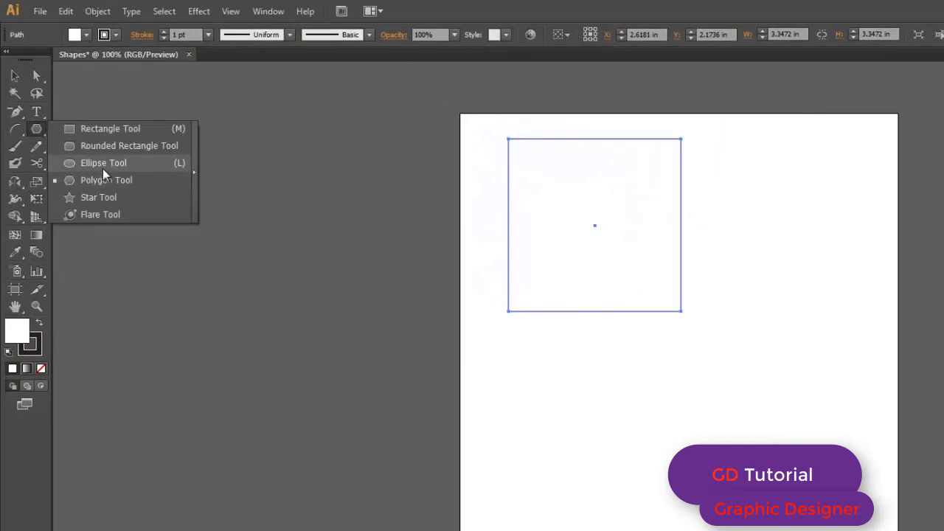
click(159, 167)
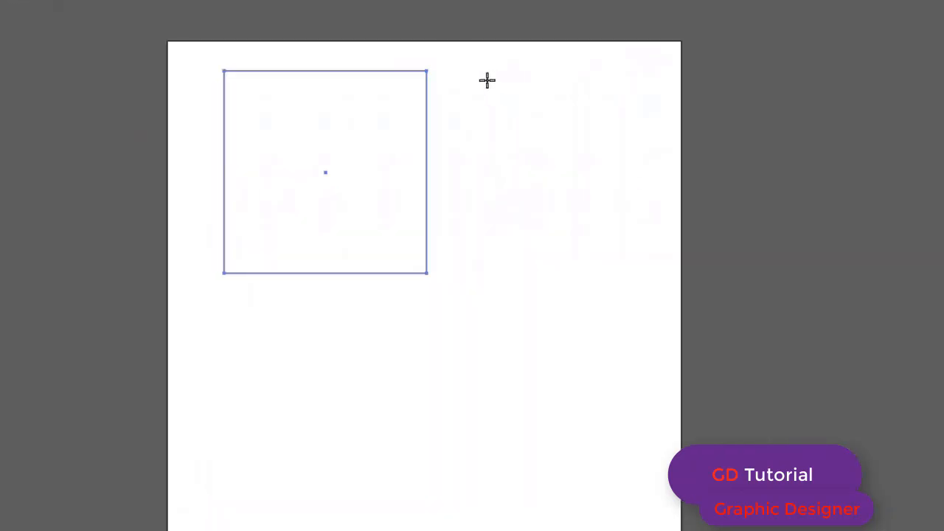
mouse_move(455, 71)
mouse_down()
mouse_move(628, 213)
mouse_move(576, 196)
mouse_move(519, 151)
mouse_move(450, 74)
mouse_move(511, 101)
mouse_move(565, 180)
mouse_move(546, 362)
mouse_move(457, 361)
mouse_move(465, 157)
mouse_move(443, 87)
mouse_move(486, 123)
mouse_move(462, 116)
mouse_move(456, 77)
mouse_move(477, 93)
mouse_move(464, 110)
mouse_move(483, 142)
mouse_up()
key(ctrl+z)
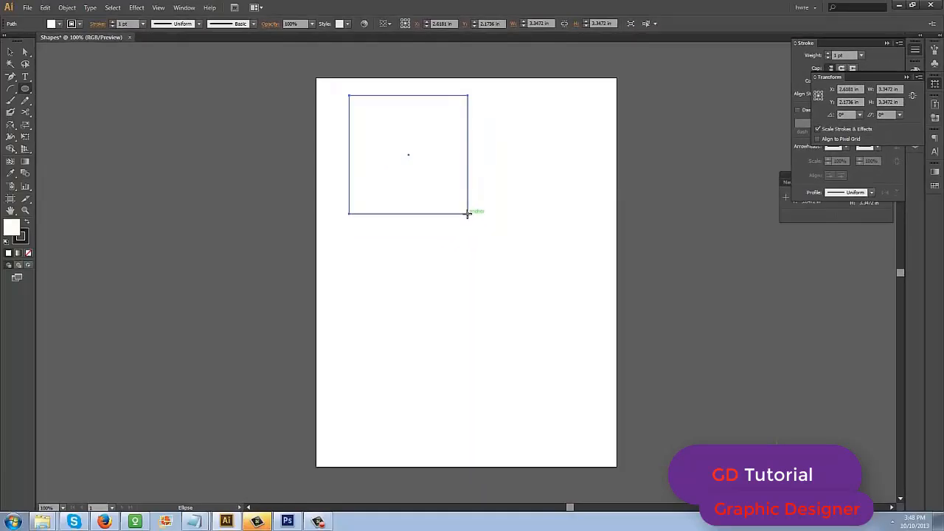
drag(467, 214, 486, 171)
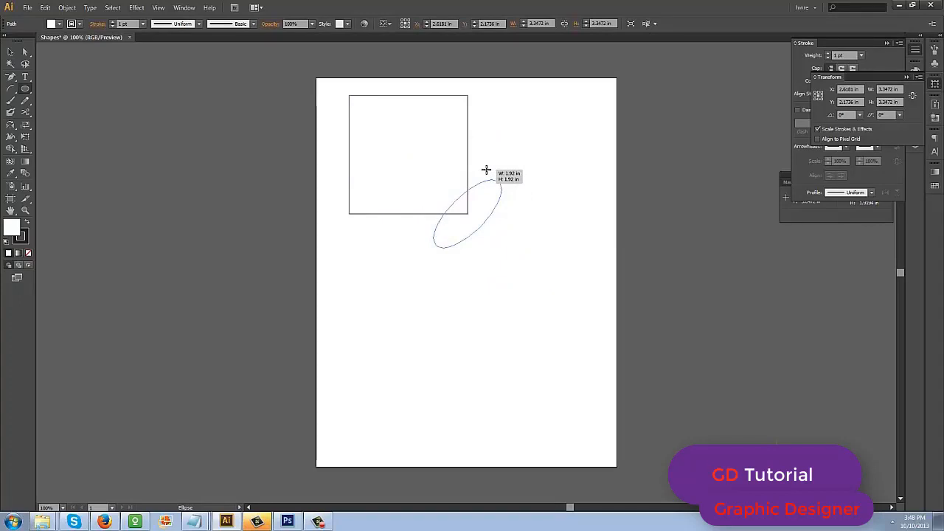
key(shift)
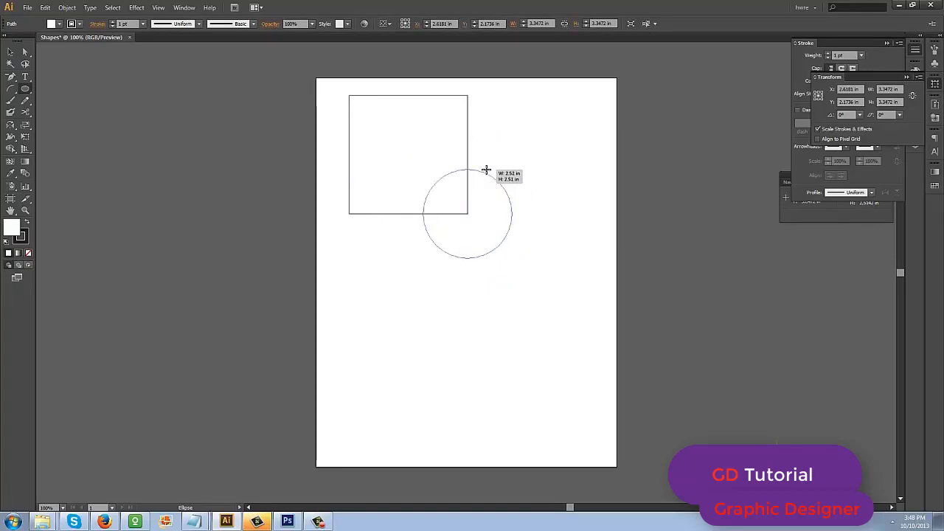
drag(486, 171, 363, 243)
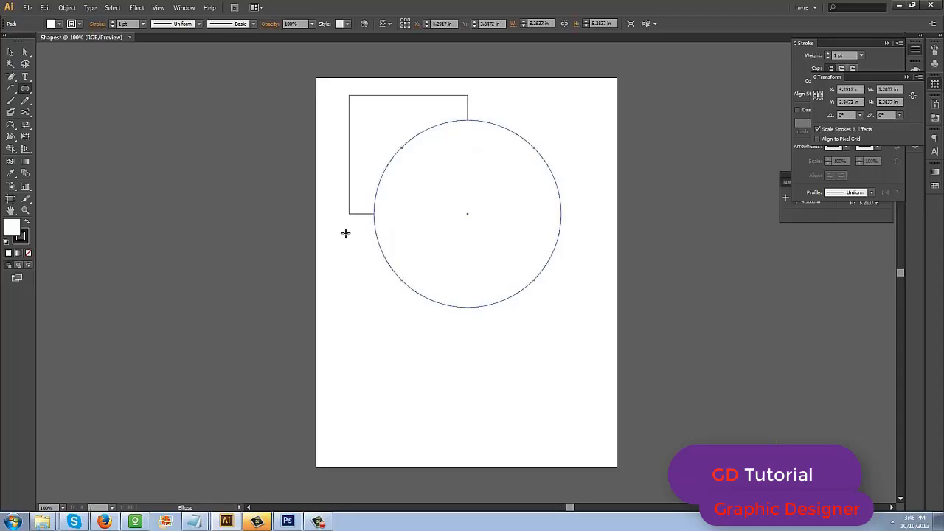
Try drawing 45°-tilted squares with the Rectangle Tool, and rotate the one over the circle's lower part level
click(28, 92)
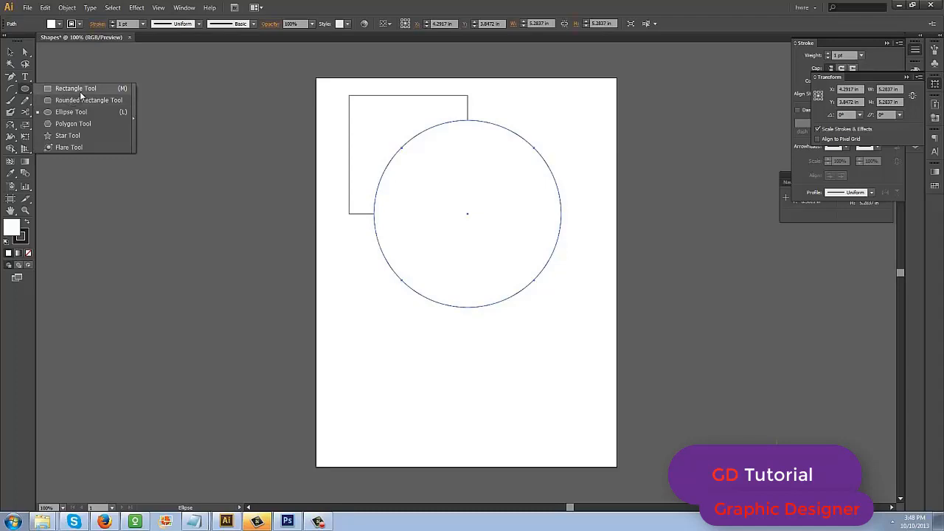
click(81, 93)
drag(369, 301, 633, 305)
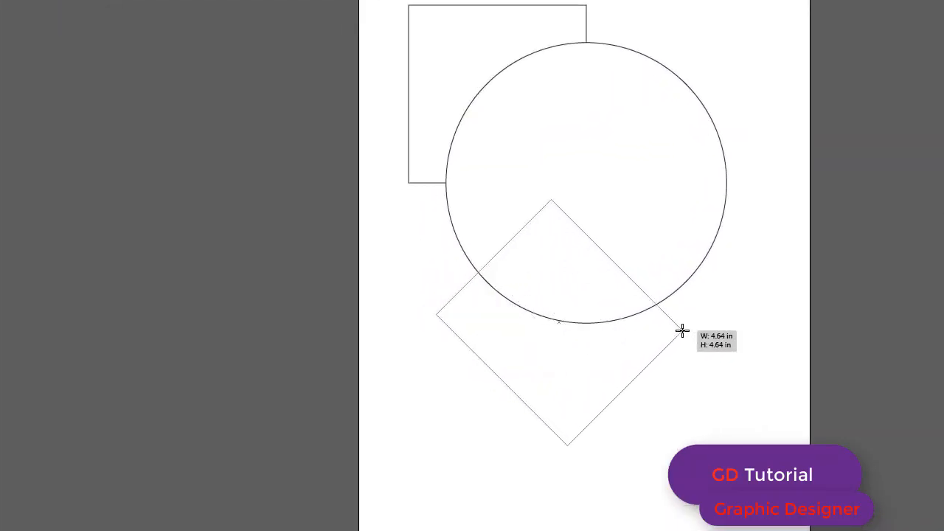
drag(720, 313, 737, 314)
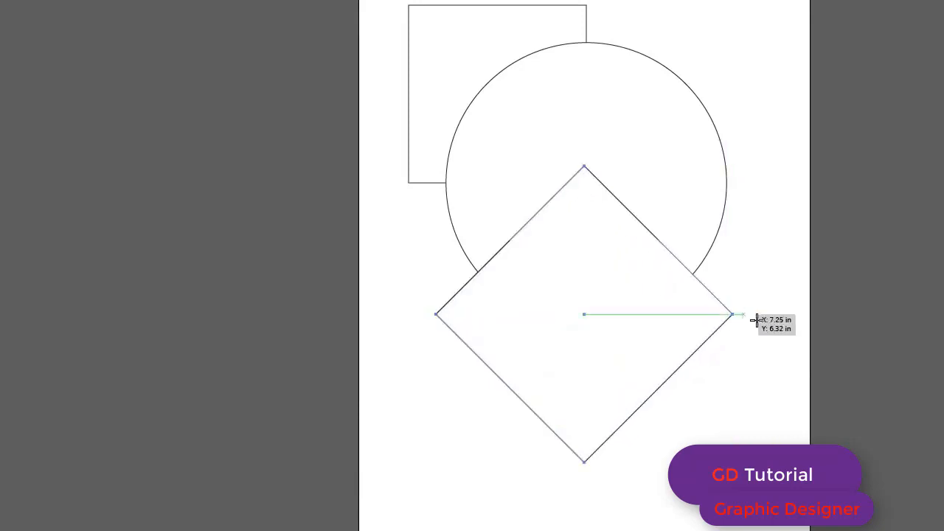
key(v)
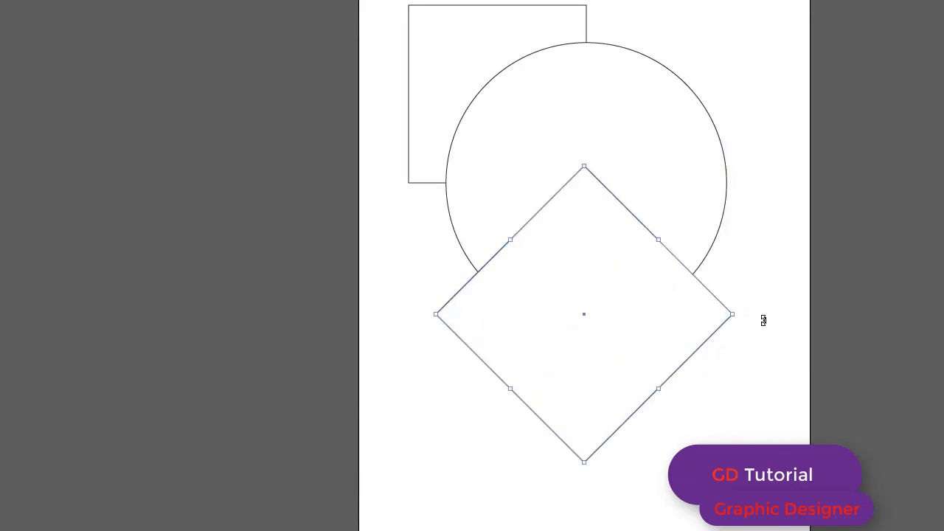
drag(764, 320, 700, 409)
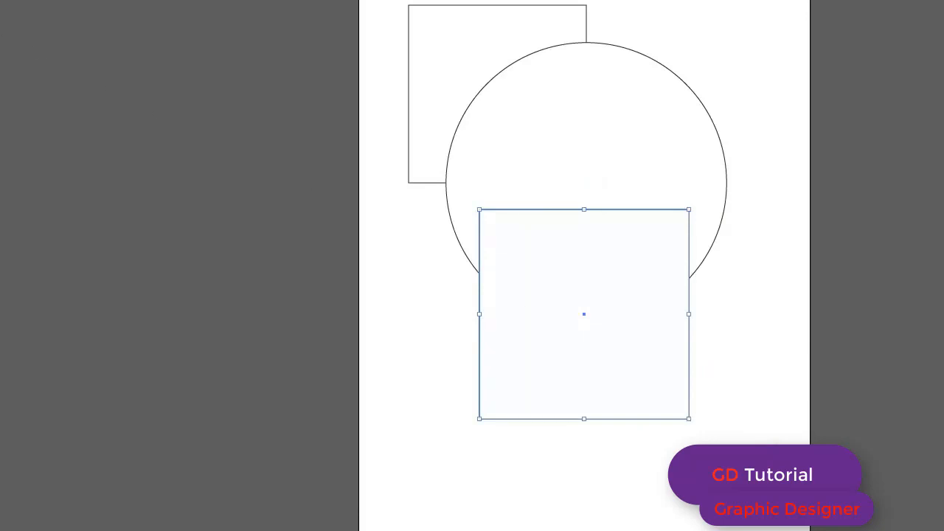
mouse_move(59, 53)
mouse_down()
mouse_move(285, 212)
mouse_move(345, 149)
mouse_move(390, 74)
mouse_up()
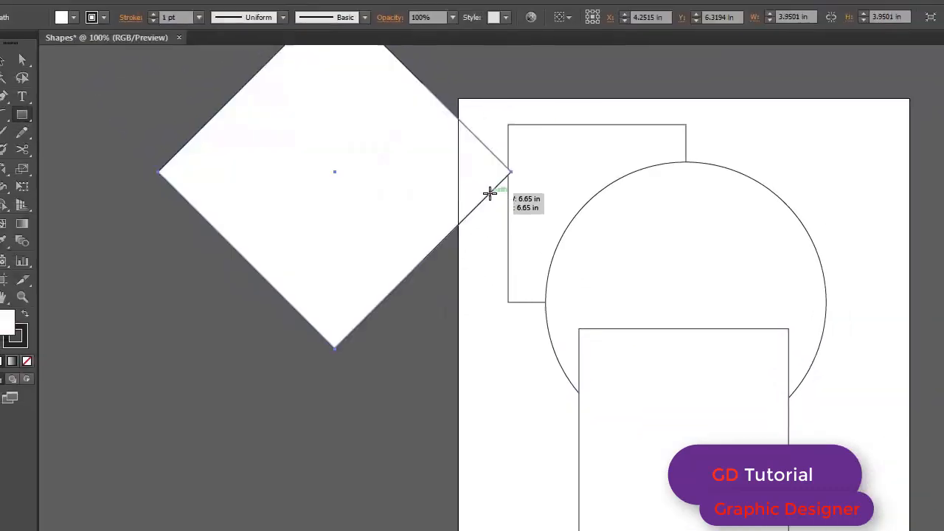
key(ctrl+z)
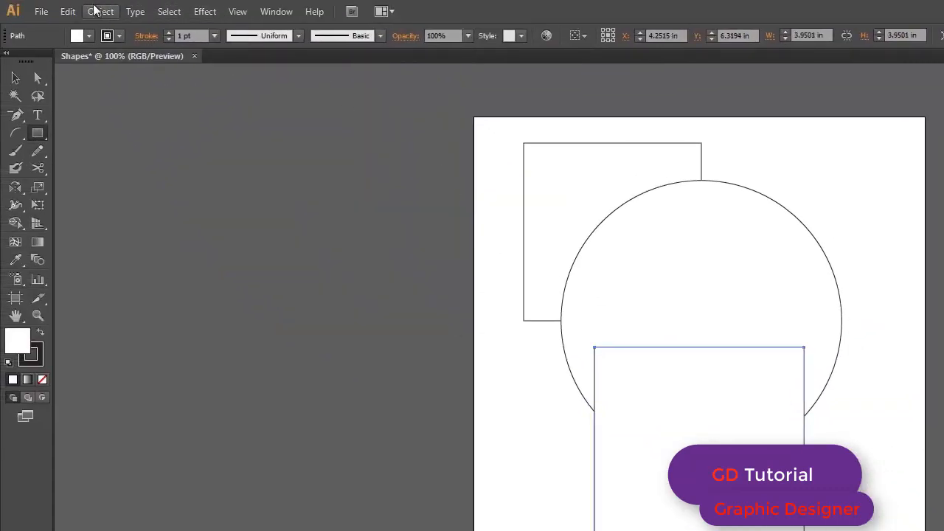
Set the Constrain Angle in the General preferences to 0°
click(94, 12)
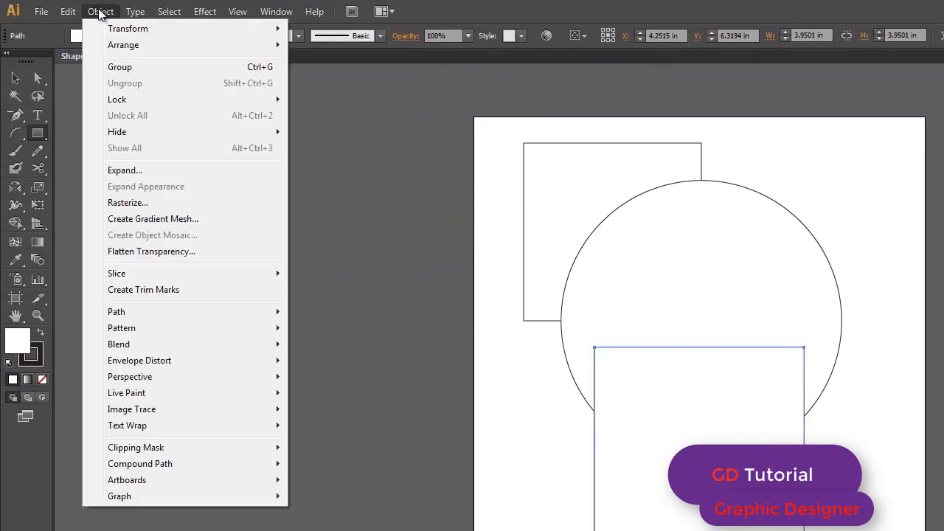
mouse_move(144, 31)
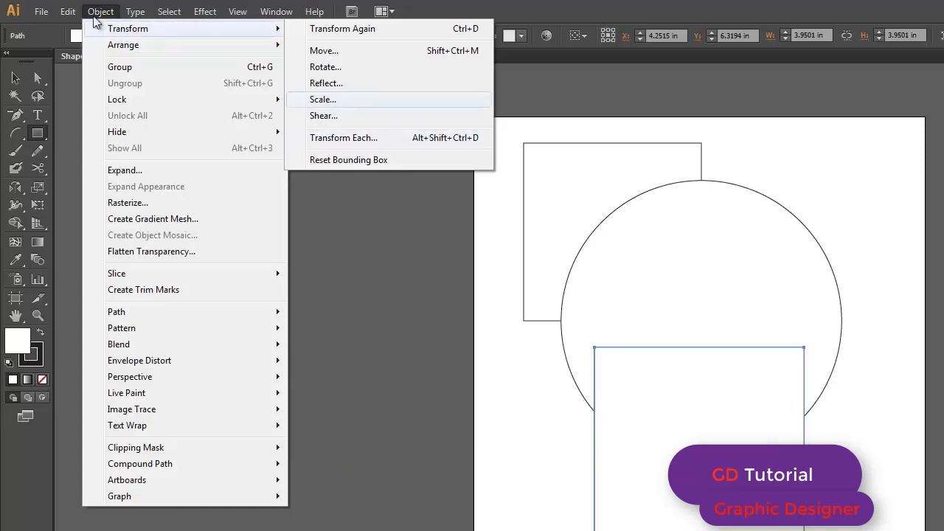
mouse_move(67, 11)
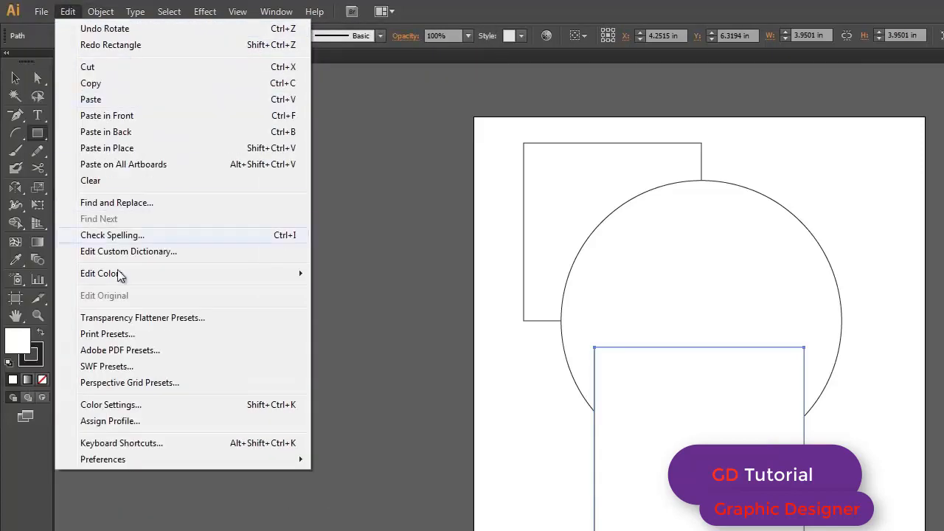
mouse_move(175, 460)
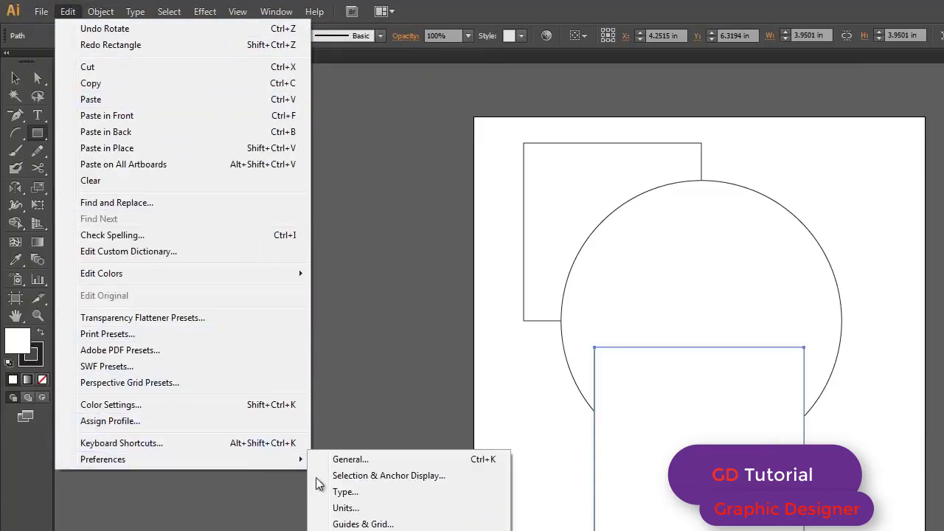
click(371, 460)
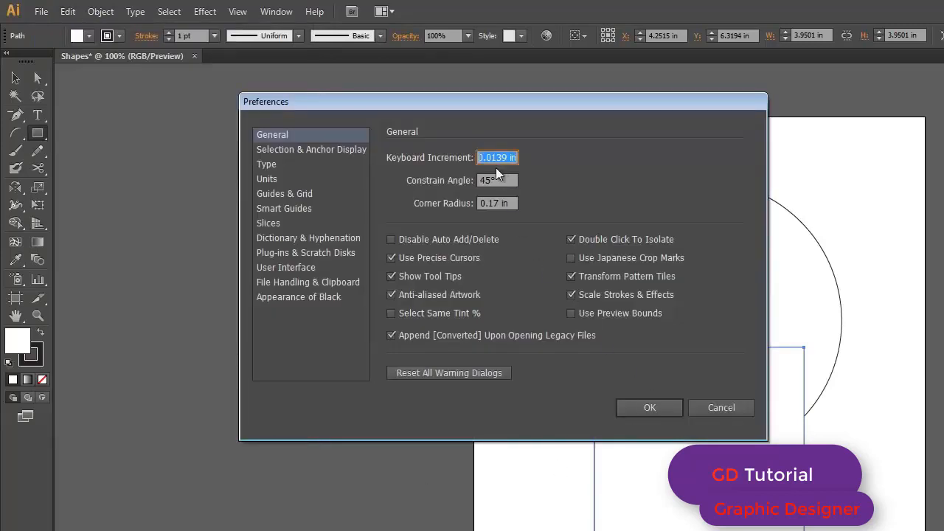
key(Tab)
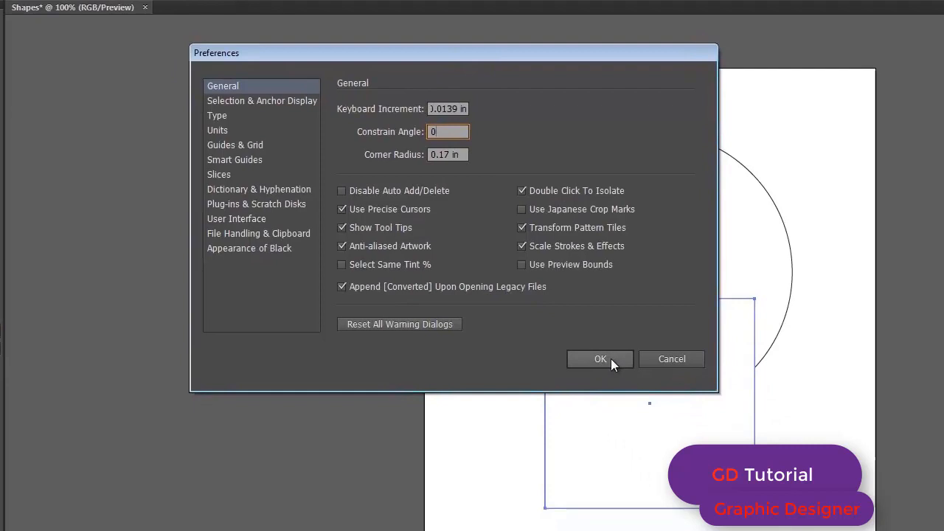
click(650, 407)
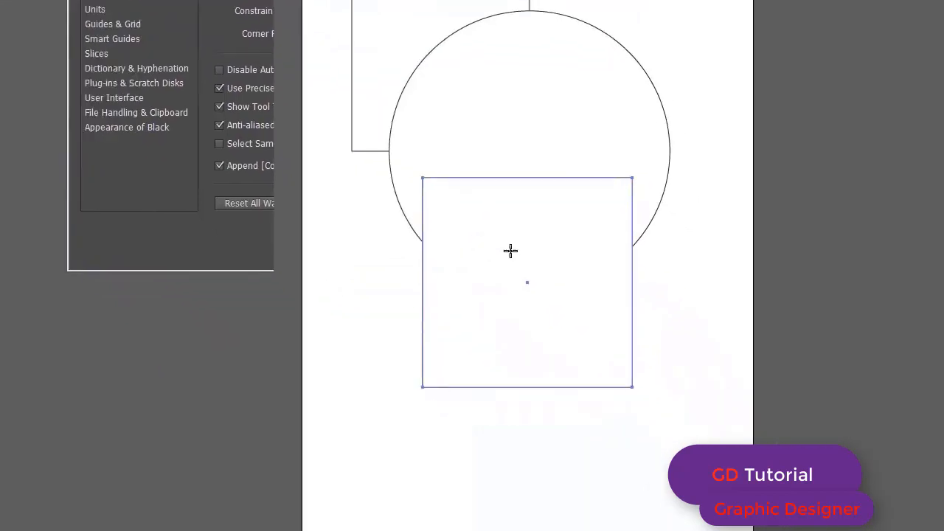
Draw a level square about 4.07 in wide across the artboard's left edge and rotate it 45° with Free Transform
drag(118, 134, 334, 337)
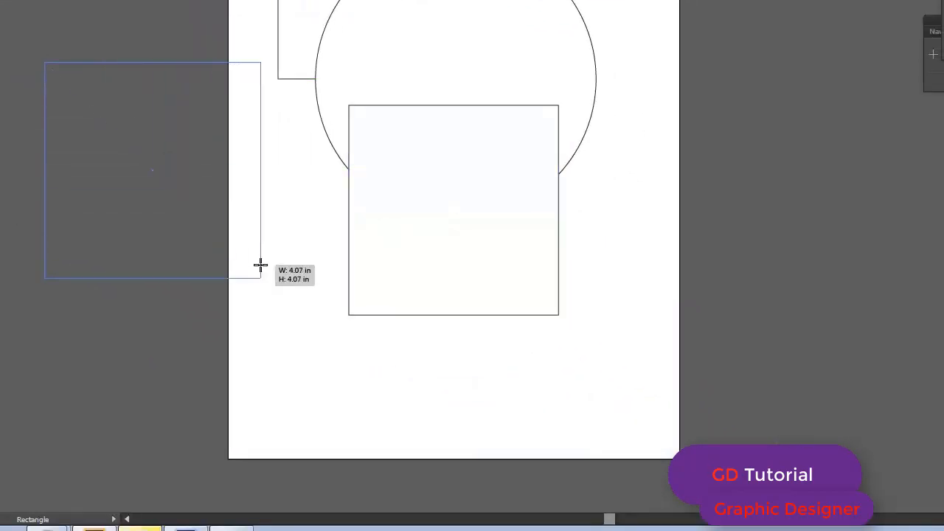
drag(261, 266, 260, 266)
key(e)
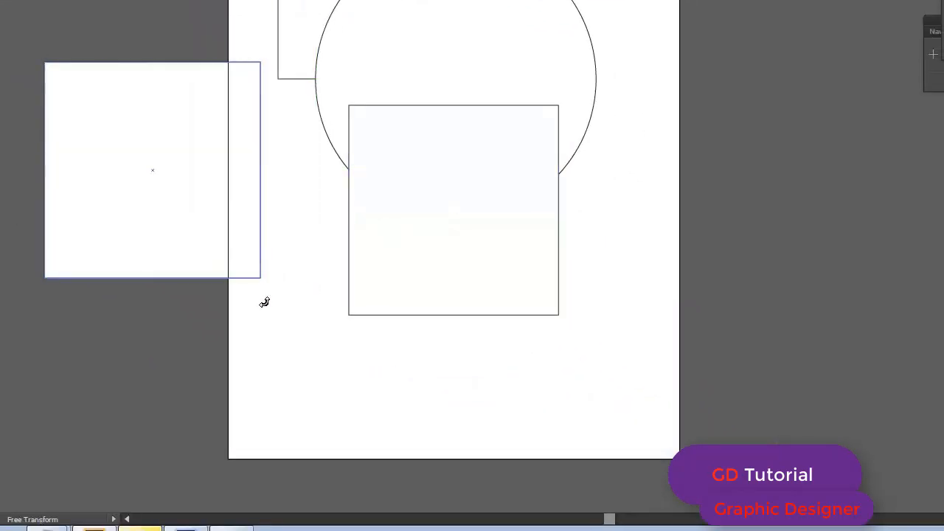
drag(265, 302, 186, 311)
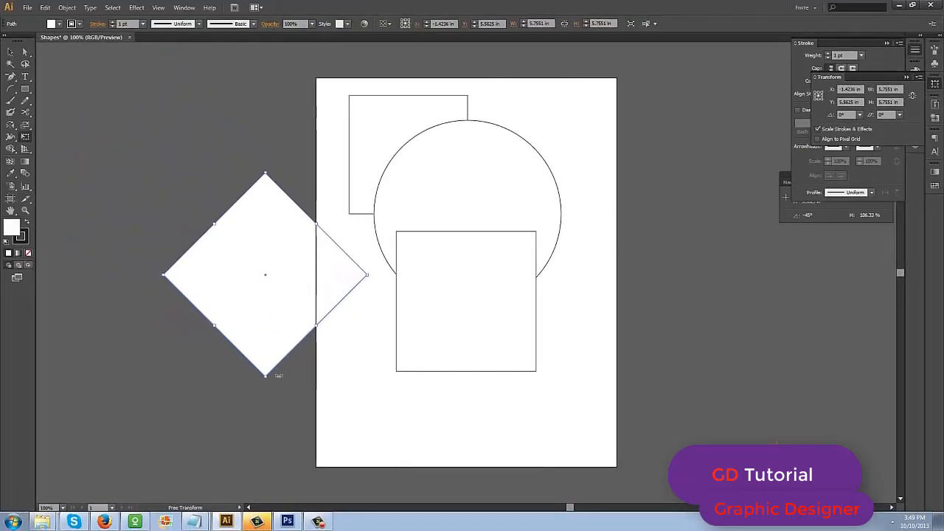
Undo the test squares and their rotations until only the first square and the circle remain, and deselect the circle
key(ctrl+z)
key(ctrl+z)
key(ctrl+z)
key(ctrl+z)
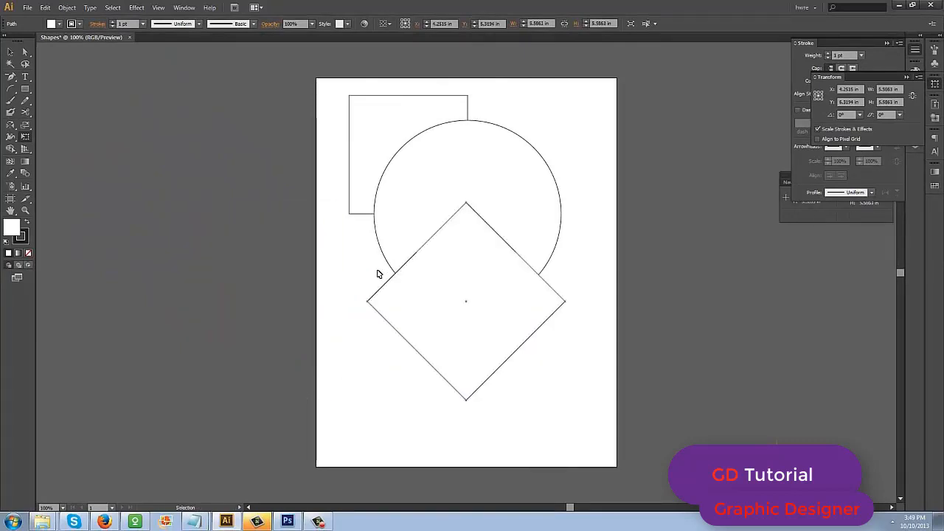
key(ctrl+shift+z)
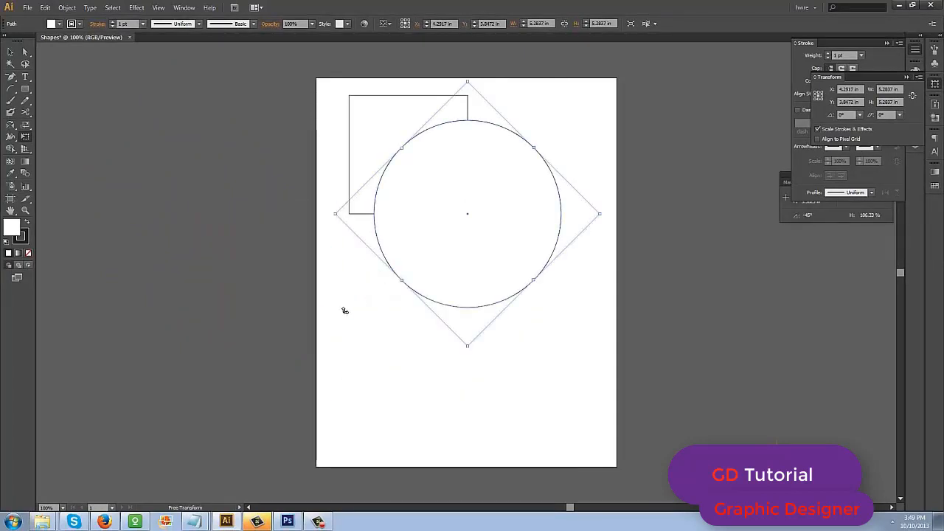
key(ctrl+z)
click(345, 342)
key(e)
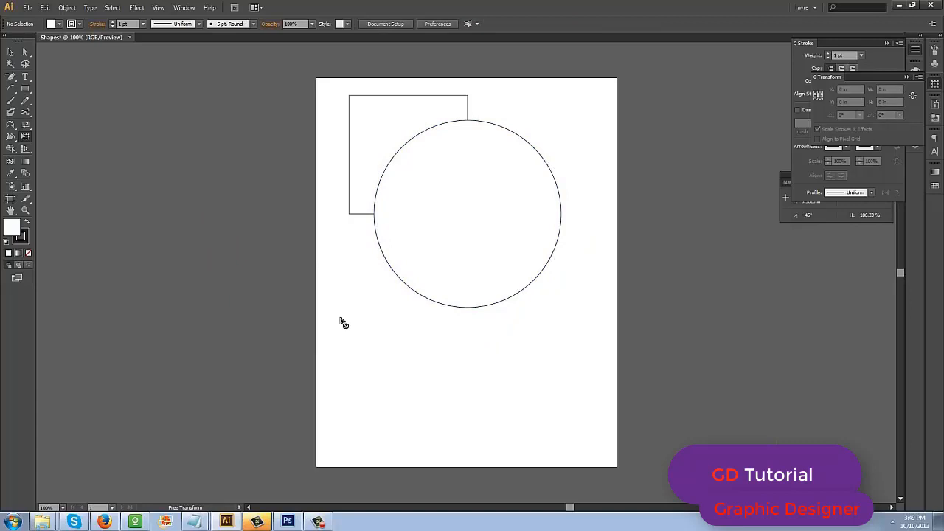
Try drawing a level square about 4.71 in wide and repositioning it over the circle's lower part, and delete it
click(25, 89)
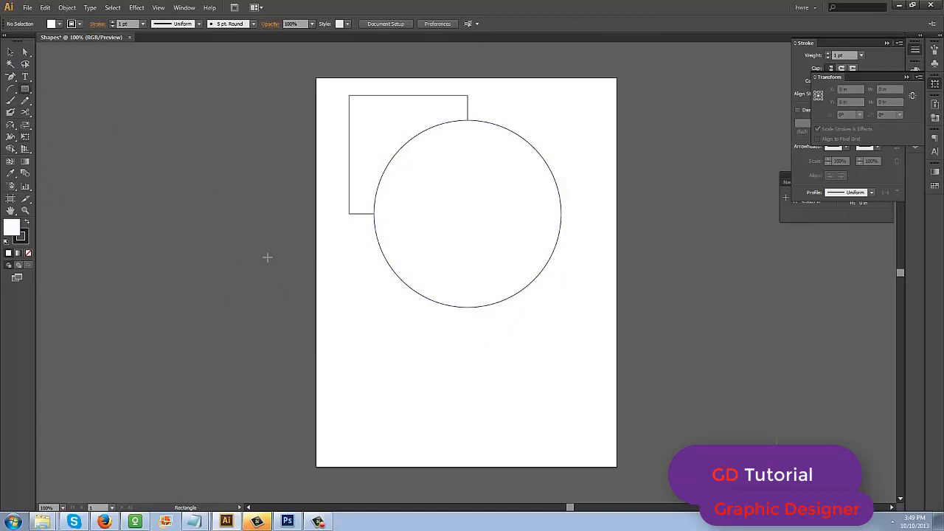
mouse_move(331, 307)
mouse_down()
mouse_move(453, 405)
mouse_move(376, 358)
mouse_move(333, 312)
mouse_move(426, 377)
mouse_move(333, 322)
mouse_move(447, 392)
mouse_move(392, 369)
mouse_move(341, 328)
mouse_move(401, 378)
mouse_move(451, 386)
mouse_move(356, 337)
mouse_move(307, 366)
mouse_move(352, 419)
mouse_move(410, 390)
mouse_move(382, 333)
mouse_move(304, 332)
mouse_move(337, 392)
mouse_move(381, 436)
mouse_move(261, 401)
mouse_move(218, 362)
mouse_move(212, 236)
mouse_move(416, 253)
mouse_move(422, 324)
mouse_move(413, 352)
mouse_move(255, 331)
mouse_move(236, 241)
mouse_move(383, 253)
mouse_move(398, 318)
mouse_move(297, 333)
mouse_move(277, 249)
mouse_move(167, 156)
mouse_up()
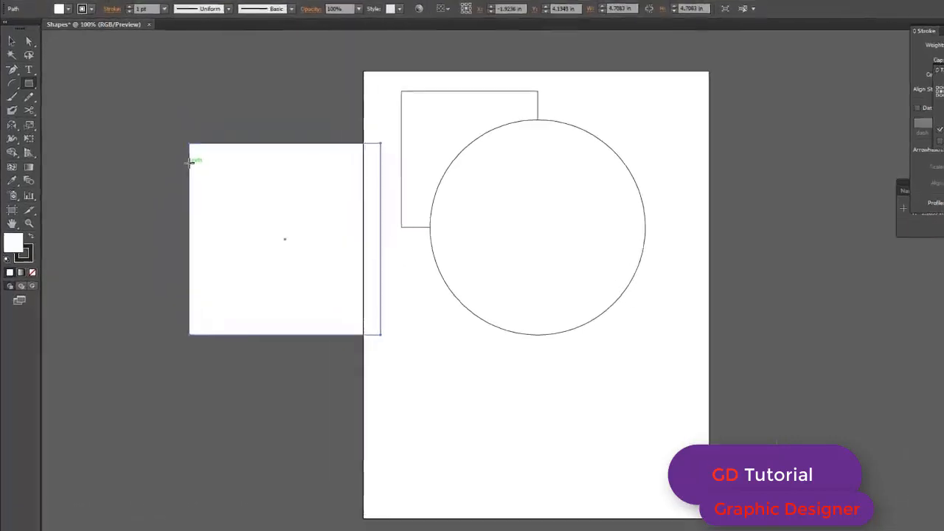
drag(308, 245, 673, 346)
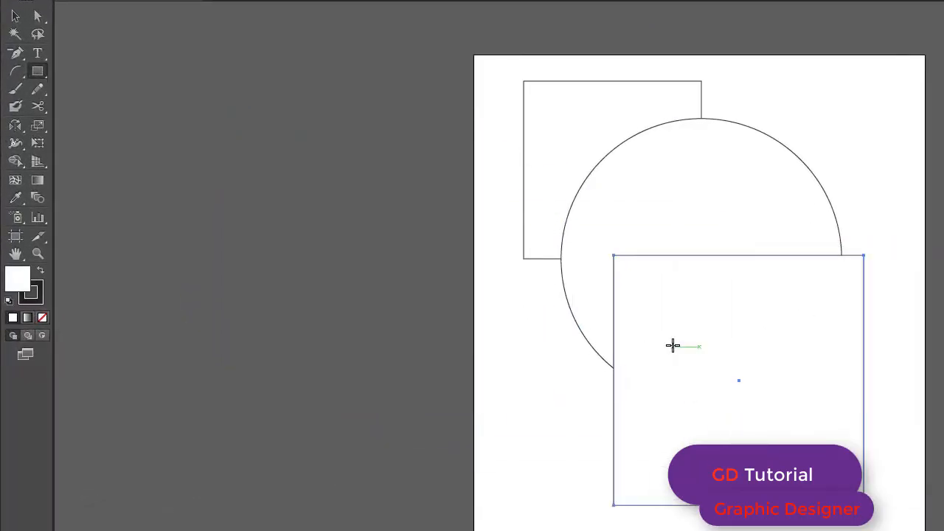
key(Delete)
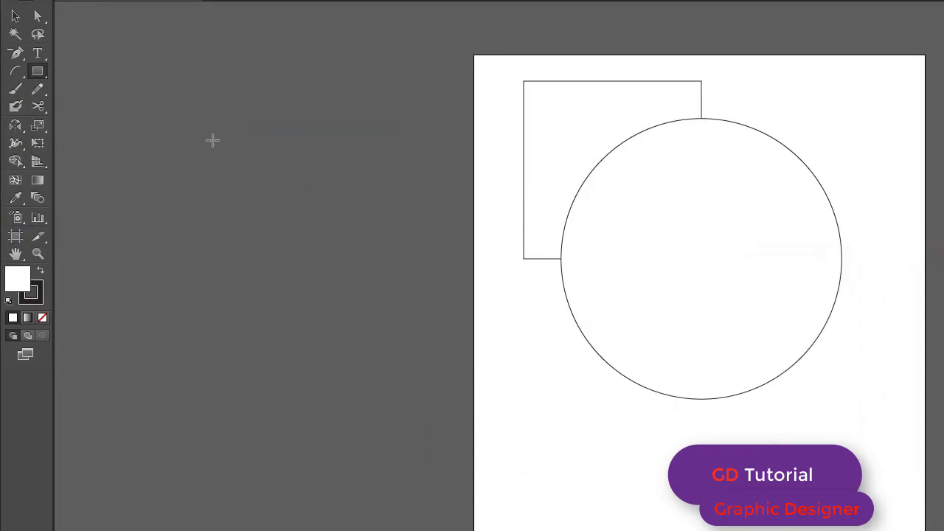
Draw a five-pointed star with long, thin arms, centred on the bottom edge of the circle, with the Star Tool
click(40, 70)
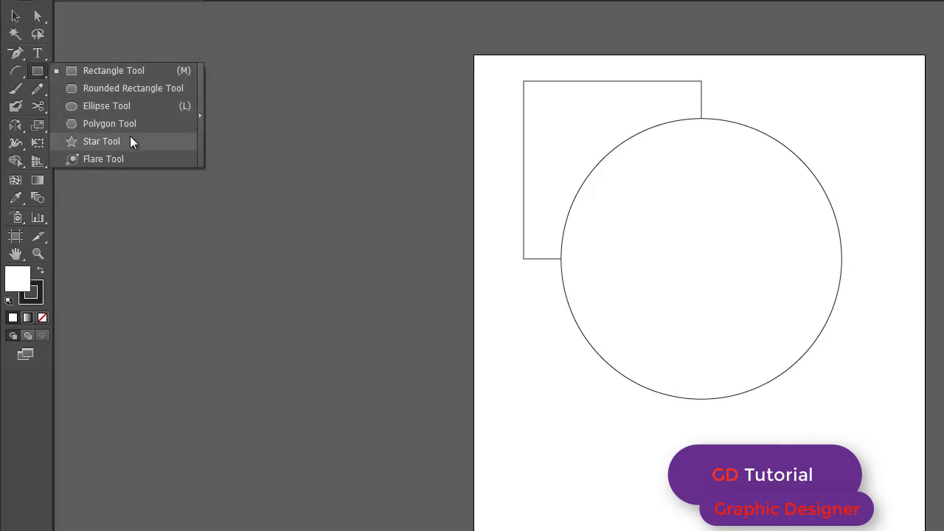
click(130, 142)
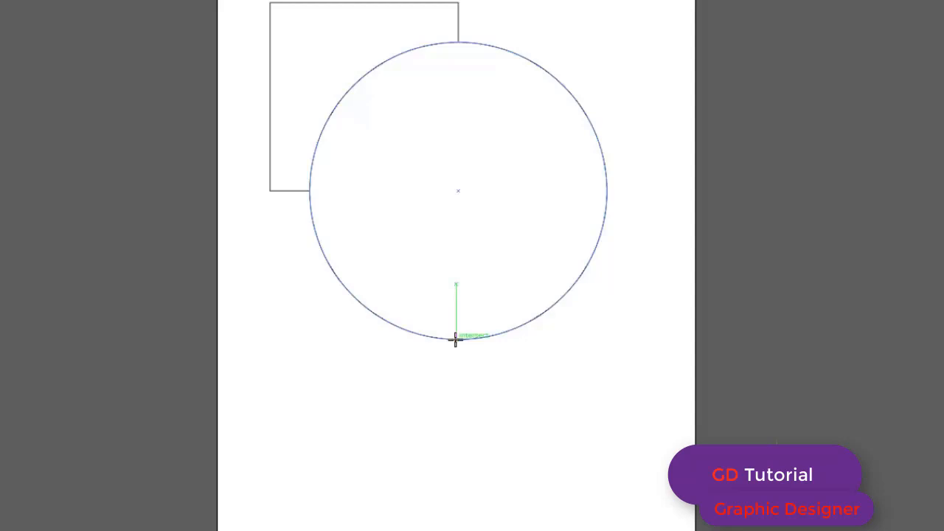
drag(455, 339, 554, 489)
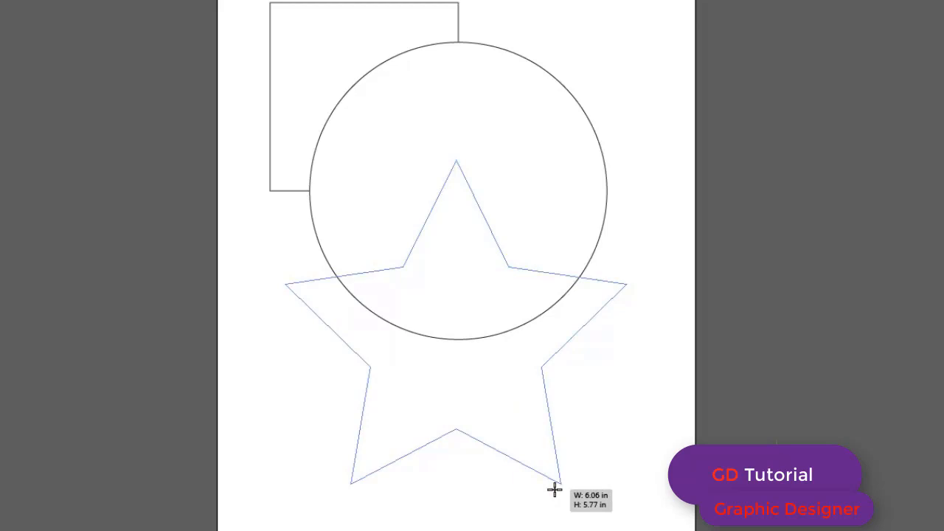
drag(555, 490, 481, 373)
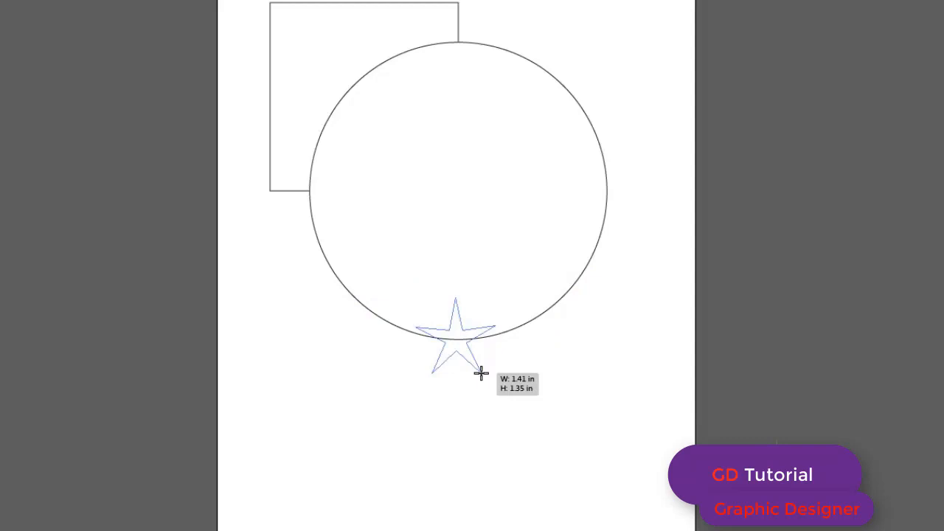
drag(481, 373, 576, 499)
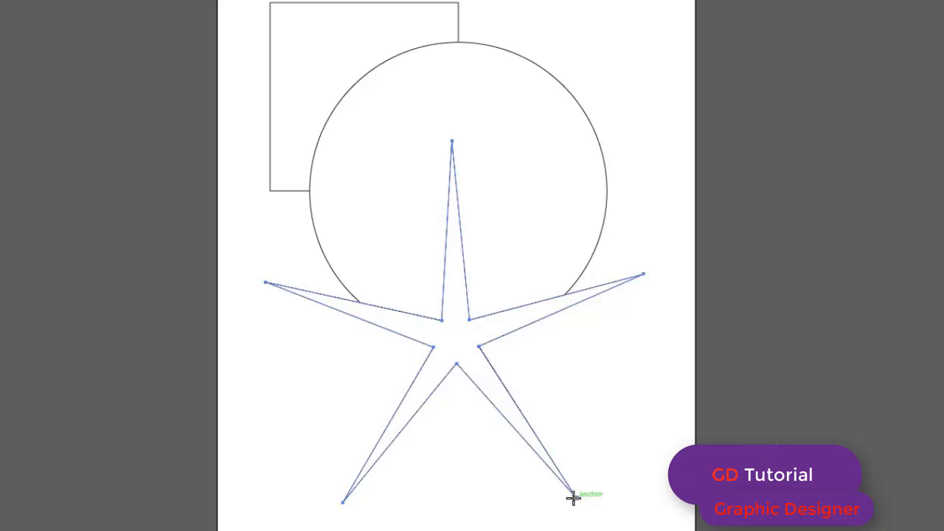
Delete the long-armed star and move the circle down so it sits clear below the square
key(Delete)
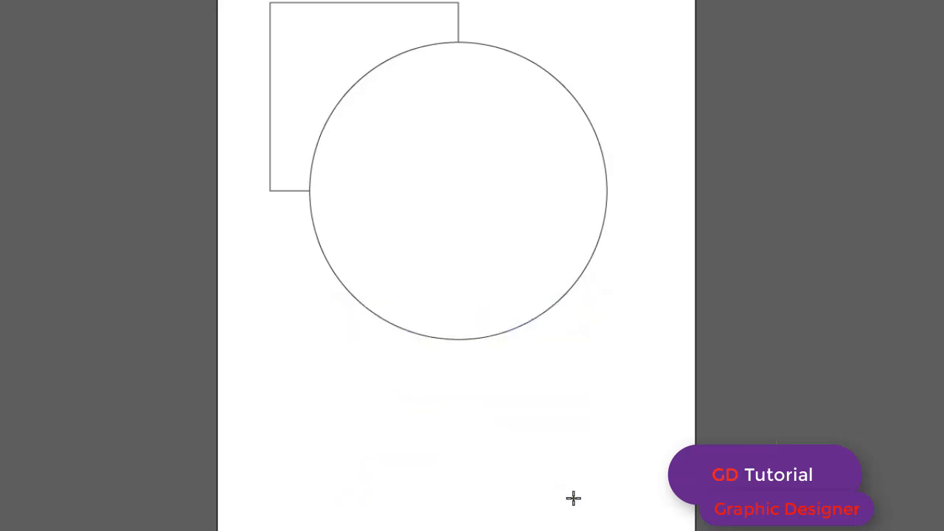
key(v)
drag(474, 237, 475, 401)
drag(478, 304, 481, 299)
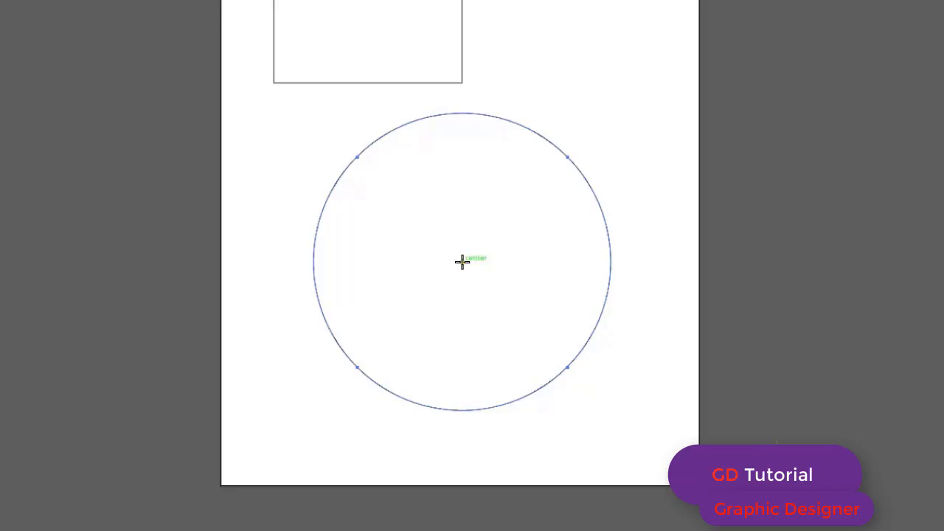
Try drawing a five-pointed star from the circle's centre with its arms collapsed to single lines, about 6.83 in wide, reaching past the circle
drag(462, 261, 572, 436)
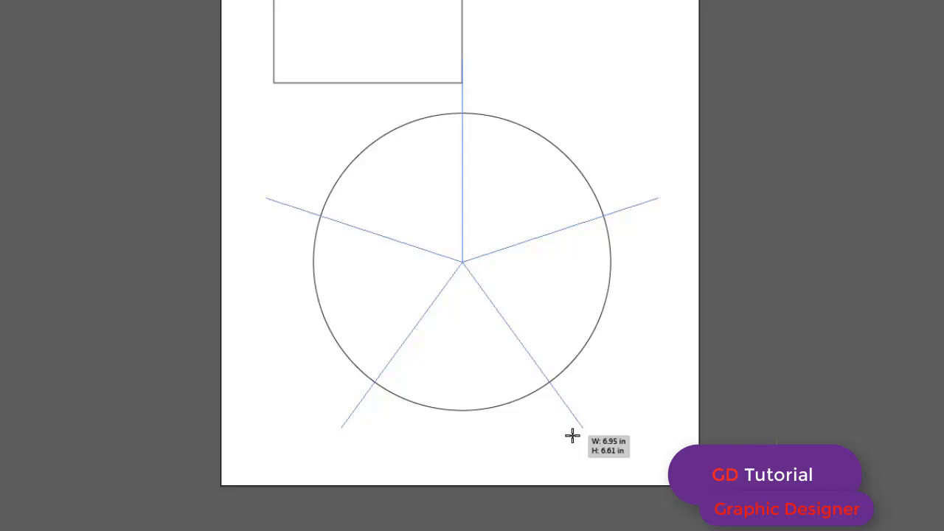
drag(572, 435, 574, 436)
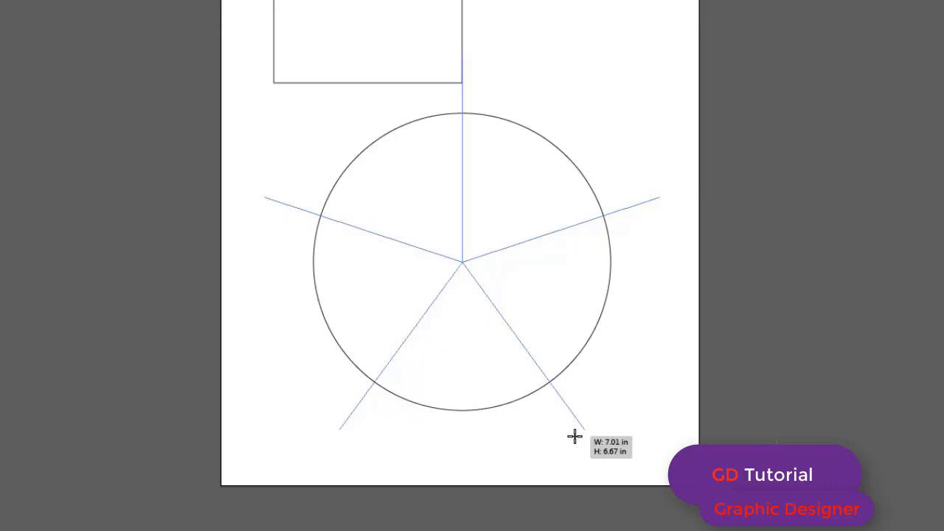
drag(575, 437, 495, 462)
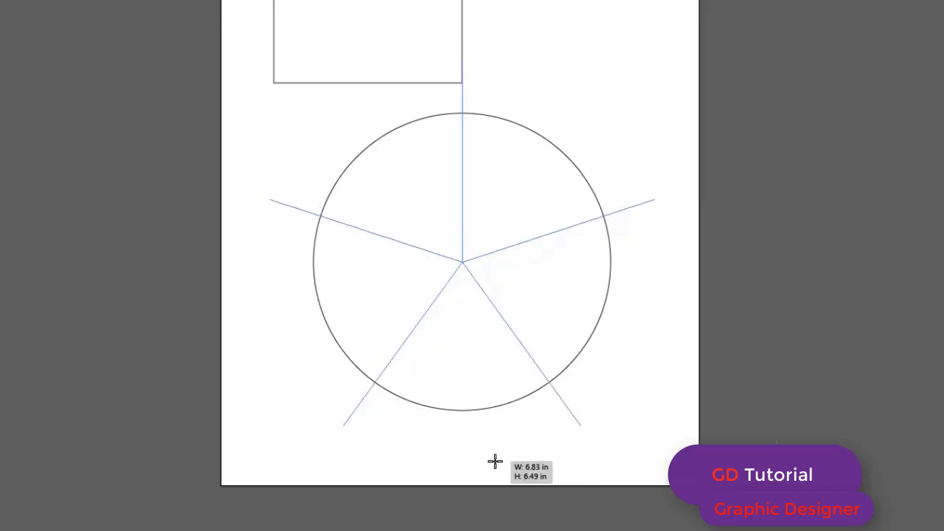
drag(495, 462, 495, 461)
drag(495, 462, 495, 462)
Vary the number of points of the line star up to eighteen and examine its centre close up
key(Up)
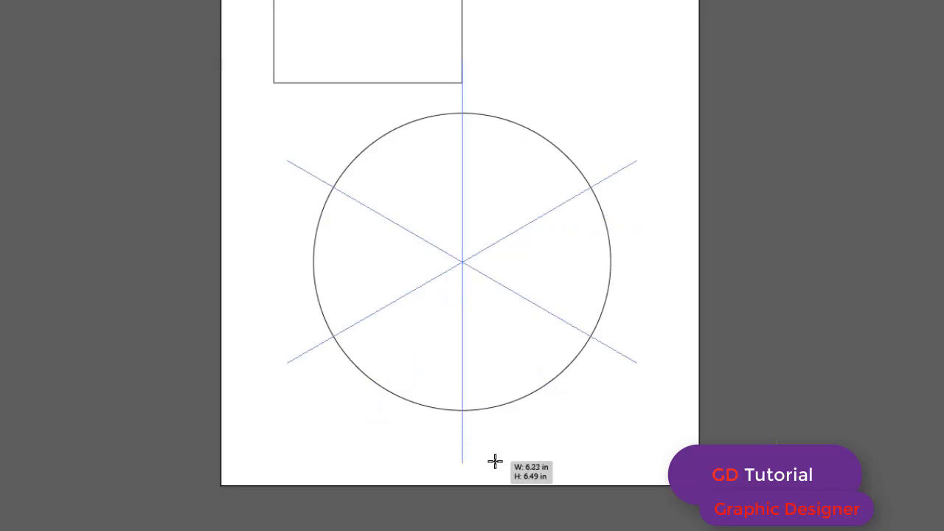
key(Down)
key(Down)
drag(495, 461, 504, 468)
key(Down)
key(Up)
key(Up)
key(Up)
key(Up)
key(Right)
key(Right)
key(Right)
key(Right)
key(Right)
key(Right)
key(Right)
key(Right)
key(Right)
key(Right)
key(Right)
key(Right)
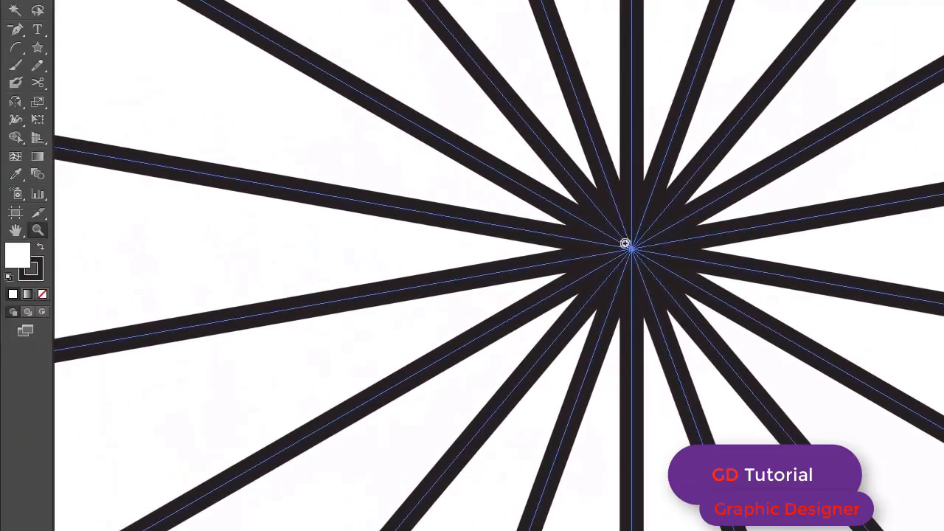
click(657, 274)
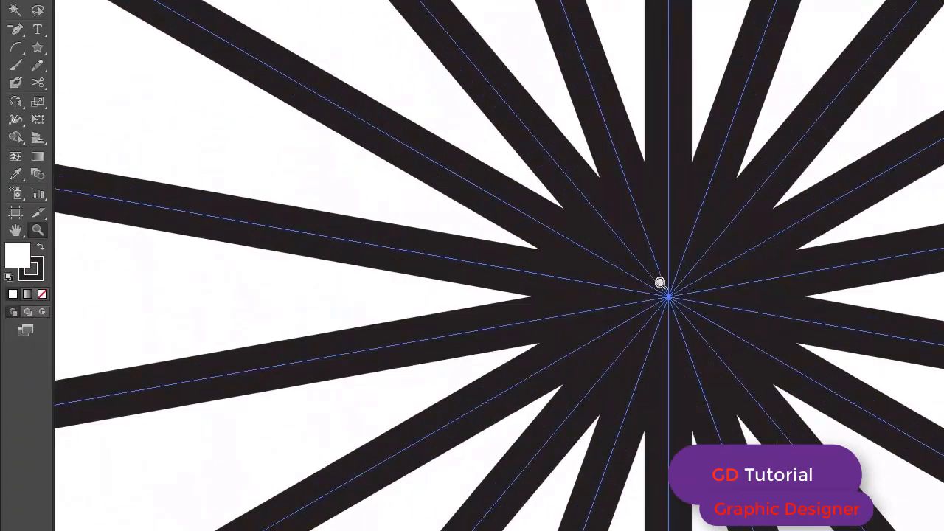
drag(709, 346, 554, 321)
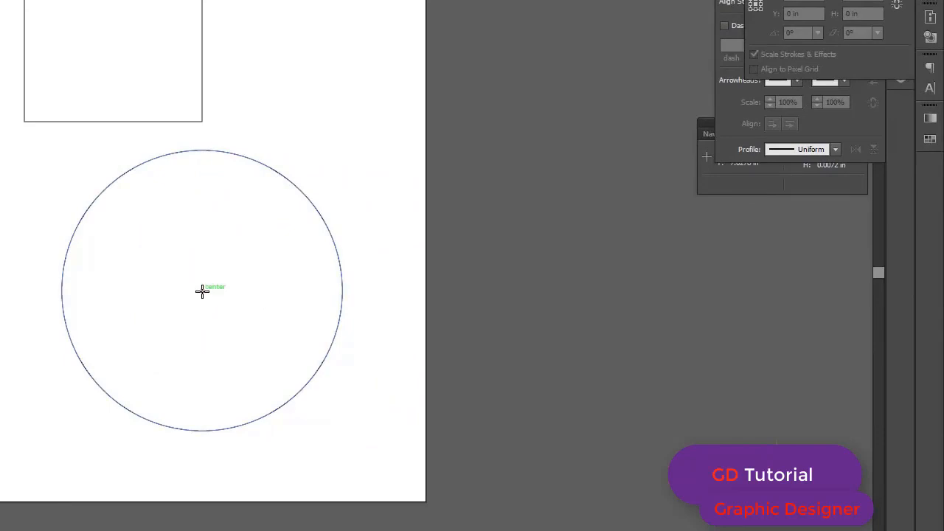
Draw a 13-pointed line star from the circle's centre, about 6.24 in wide and 6.19 in high, extending beyond the circle's edge
drag(202, 292, 223, 310)
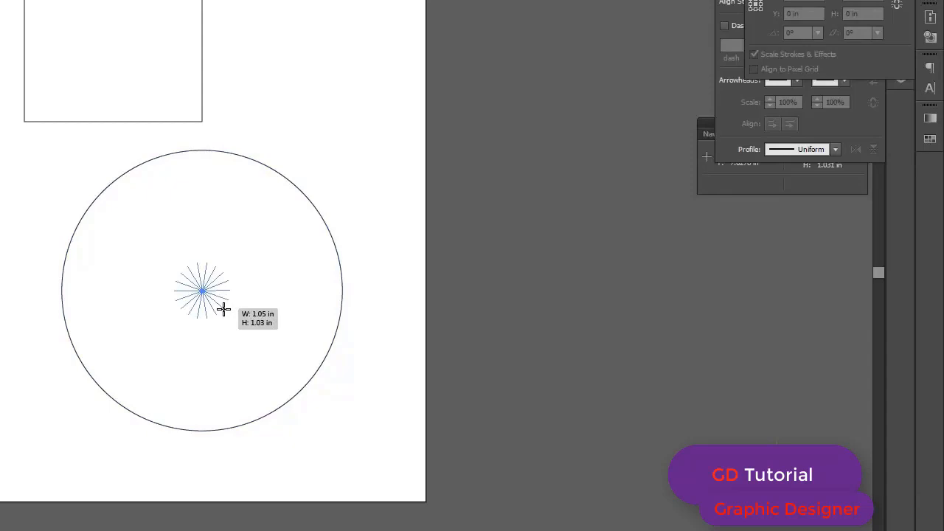
drag(224, 309, 298, 427)
key(Up)
key(Up)
key(Up)
key(Up)
key(Down)
key(Down)
key(Down)
key(Down)
key(Down)
key(Down)
key(Down)
key(Down)
key(Down)
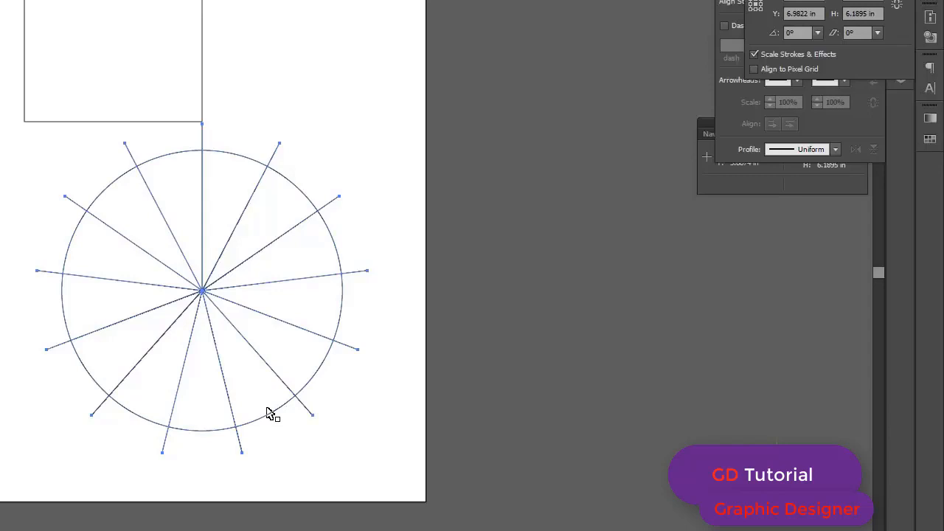
Divide the circle into slices along the star's lines with the Pathfinder Divide operation, and pull one slice outward on the right
click(269, 413)
drag(93, 467, 345, 274)
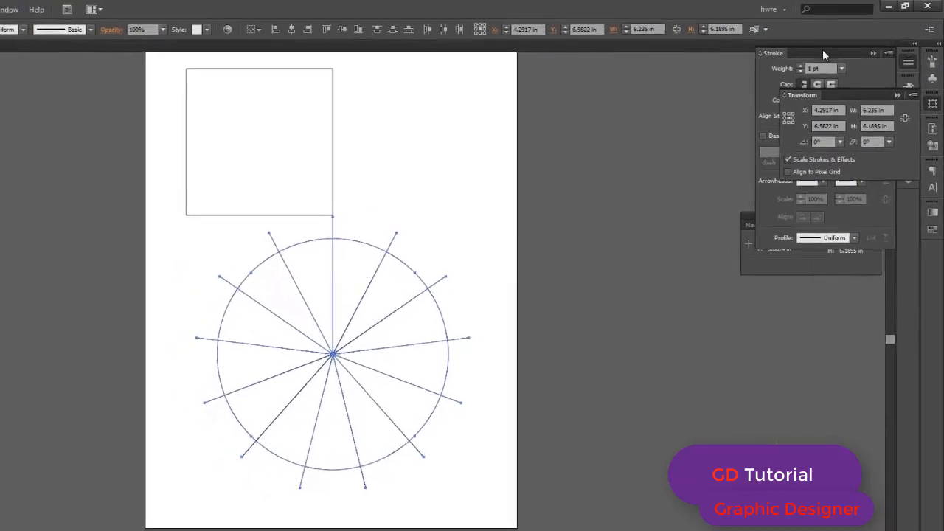
click(7, 9)
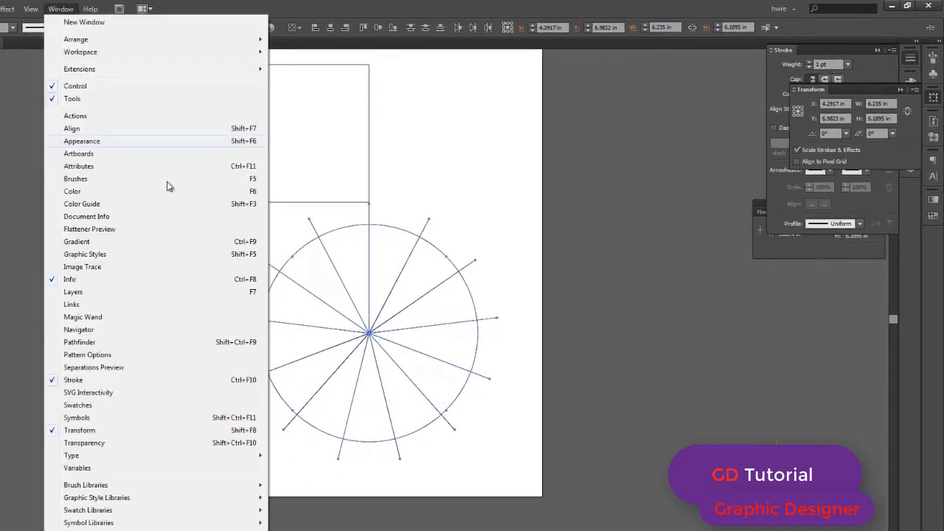
click(137, 341)
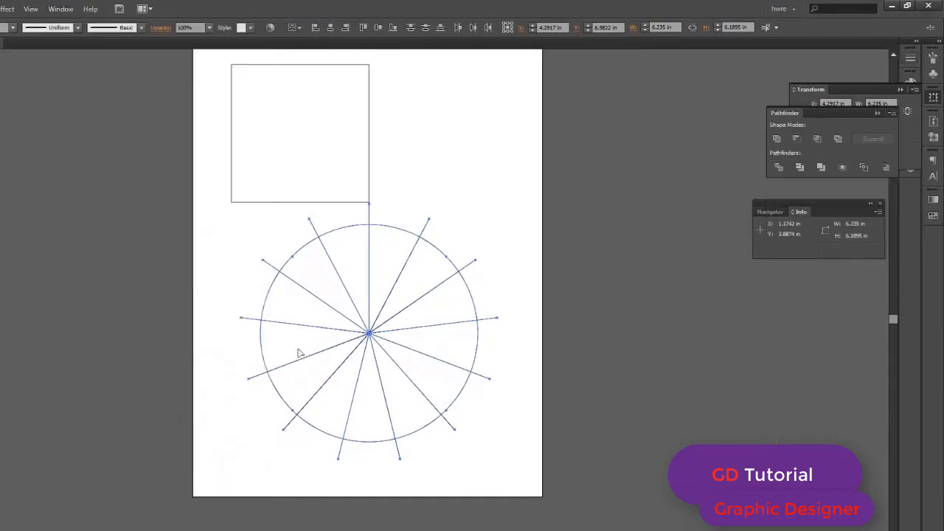
click(777, 168)
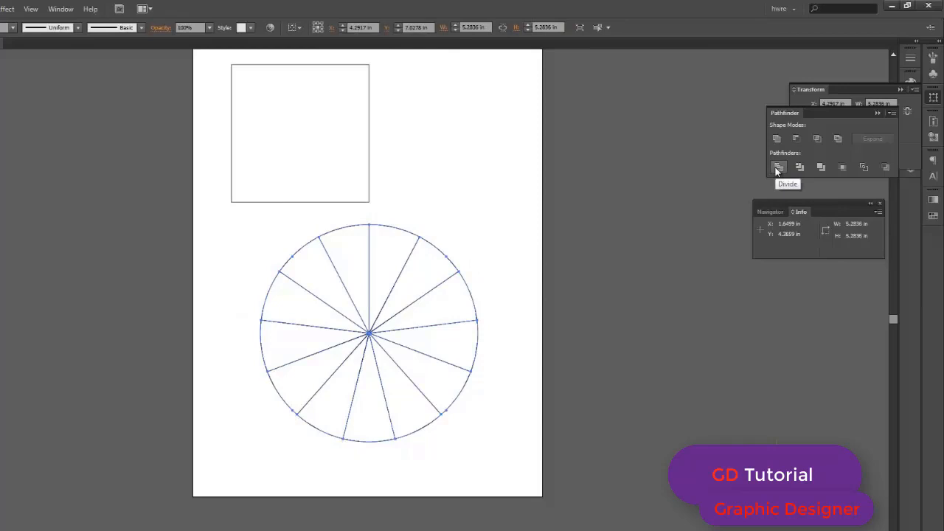
click(505, 389)
drag(438, 338, 470, 346)
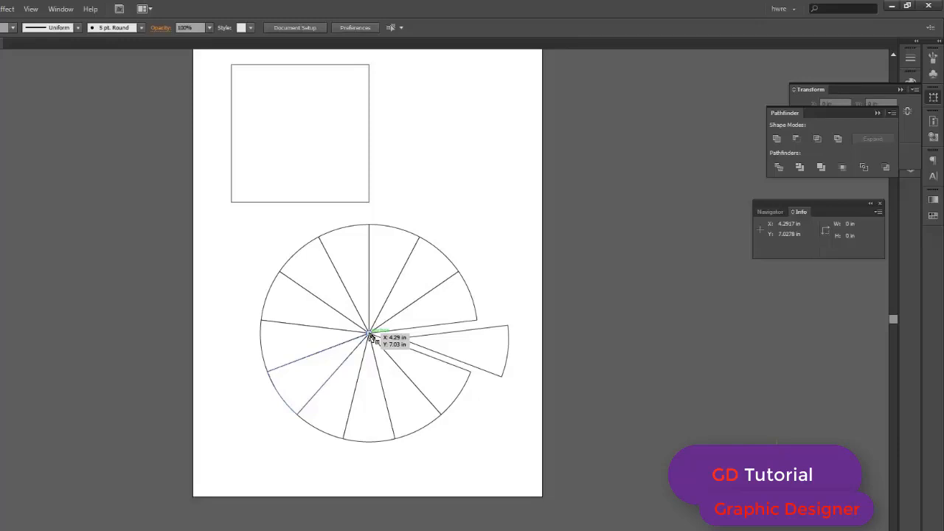
Undo the slice move, the division and the star, and move the circle up so it overlaps the square's right side
key(ctrl+z)
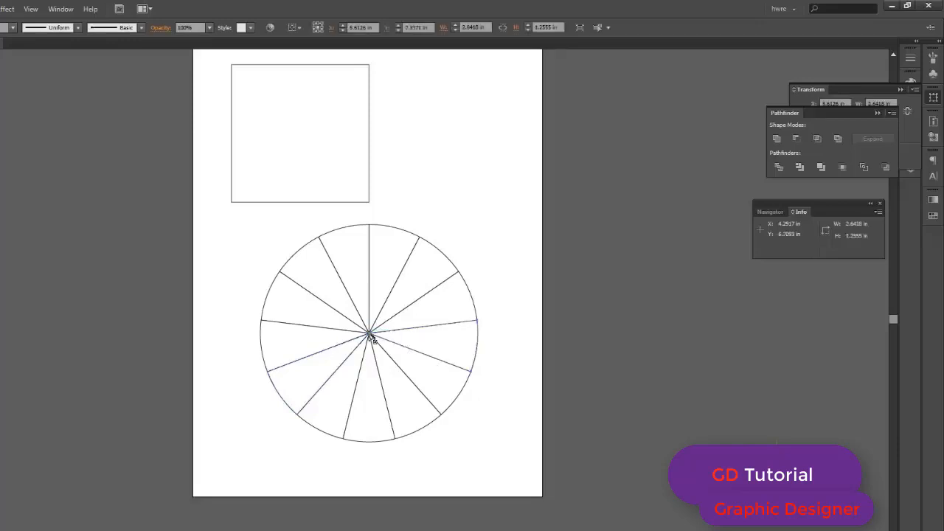
key(ctrl+z)
key(ctrl+z)
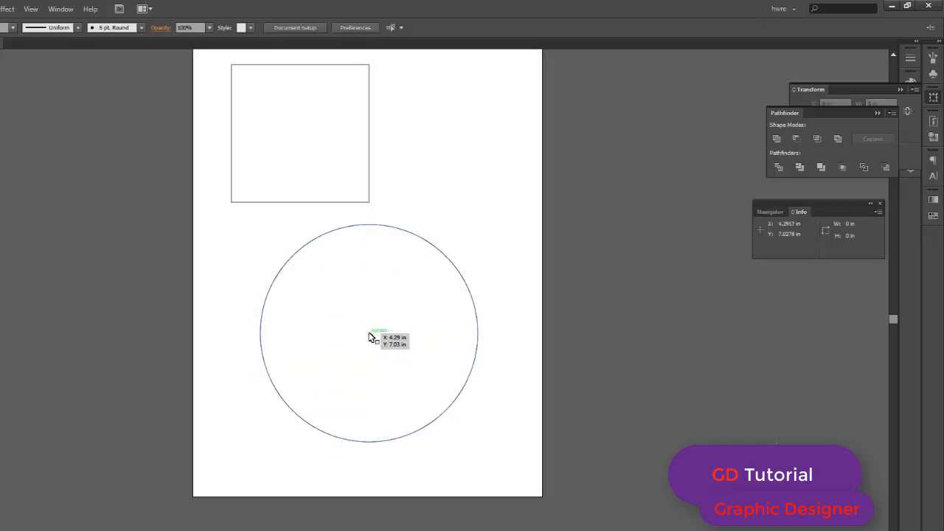
drag(370, 335, 443, 145)
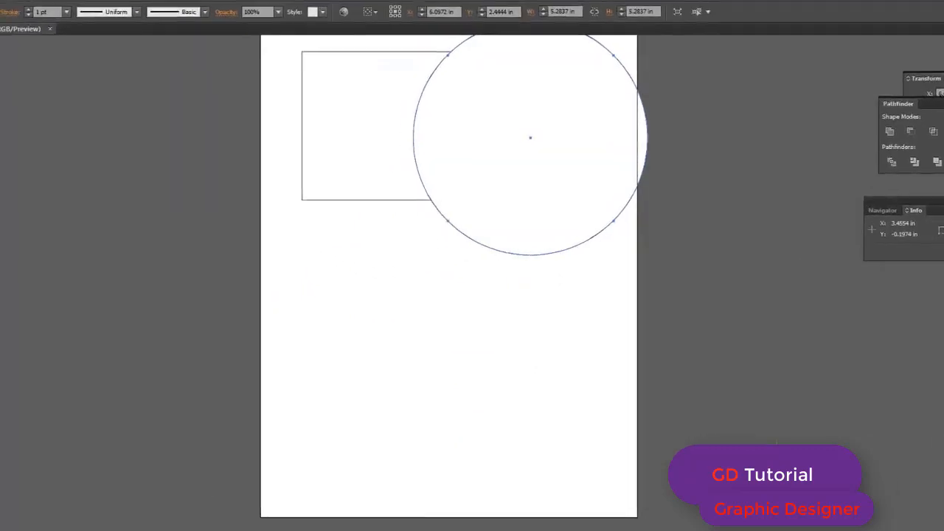
Create an 8 in by 8 in circle at the lower part of the artboard by entering its exact dimensions with the Ellipse Tool
click(46, 71)
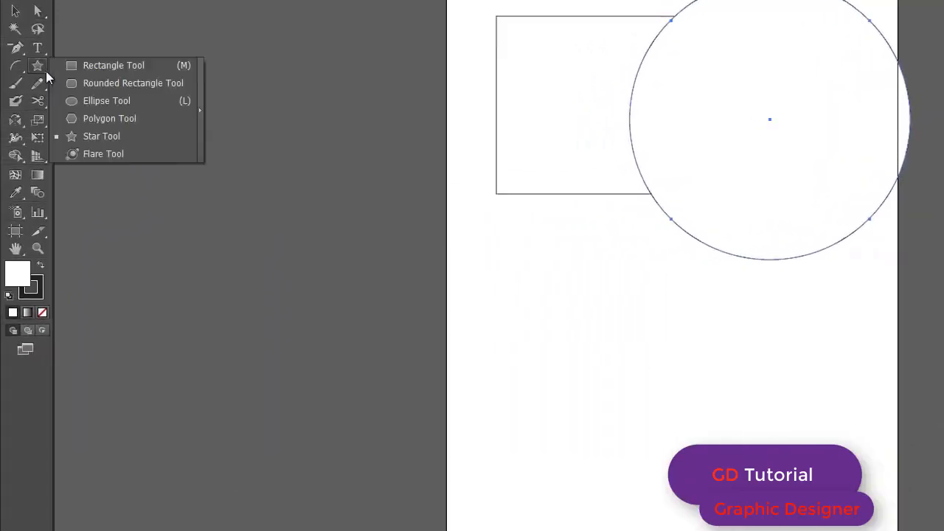
click(134, 106)
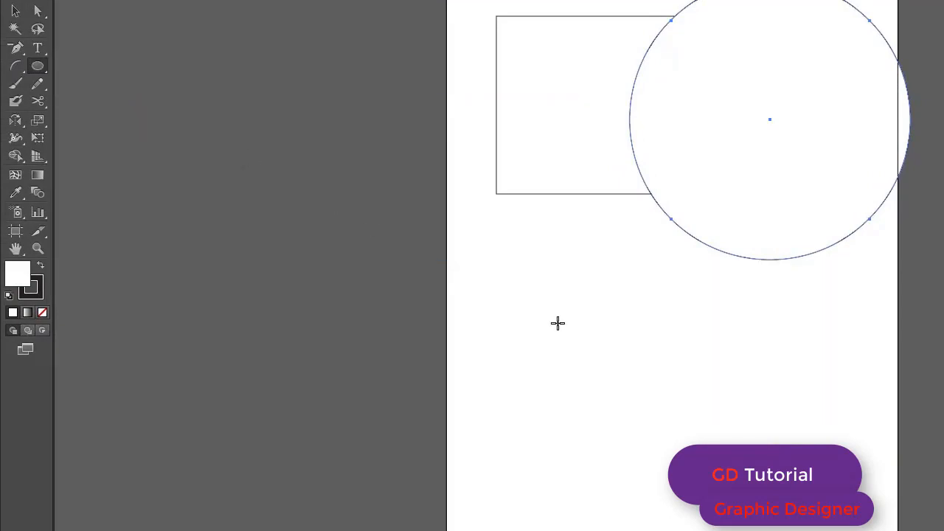
click(520, 310)
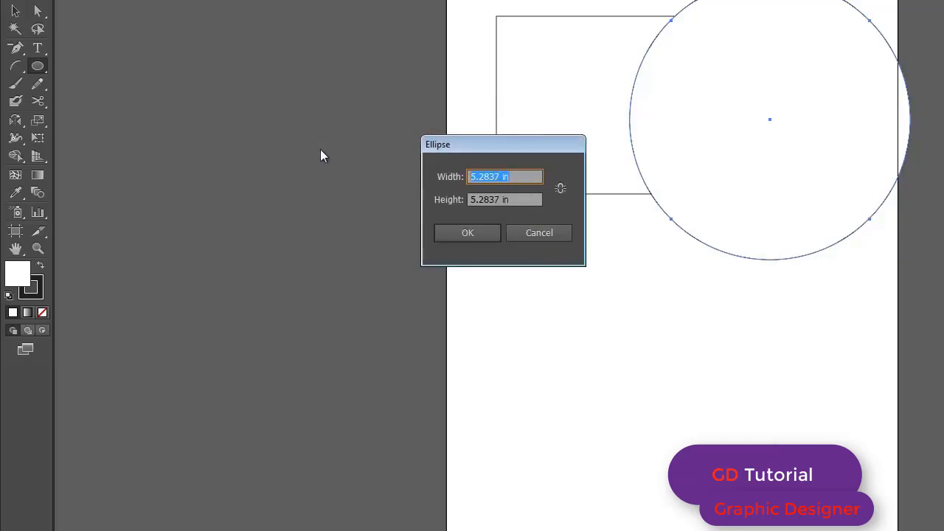
text(8)
click(528, 199)
drag(528, 199, 382, 197)
text(8)
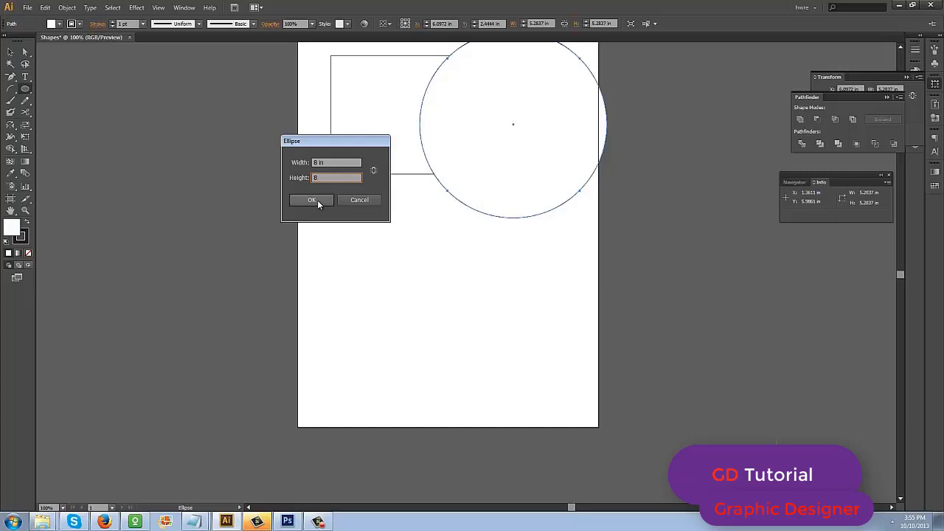
click(318, 200)
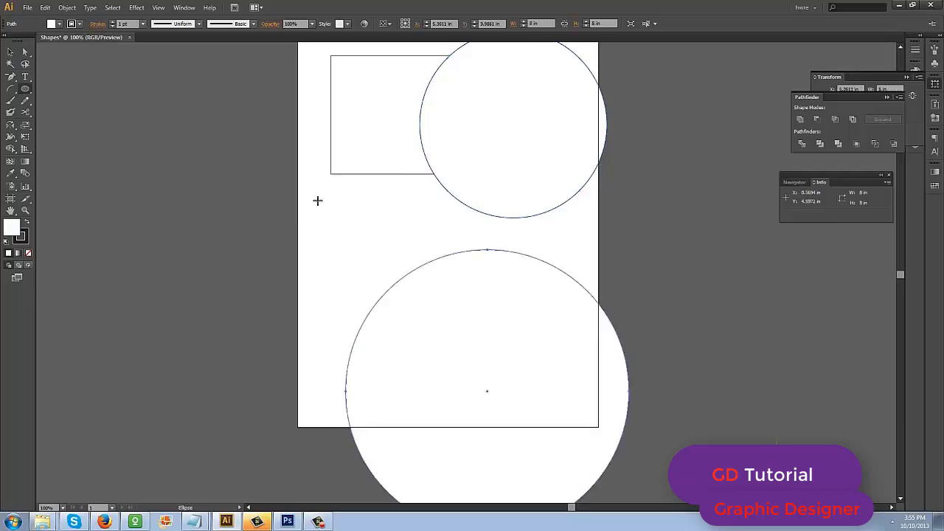
Show the new circle's Transform values to check its size, and undo the creation of that circle
key(a)
key(l)
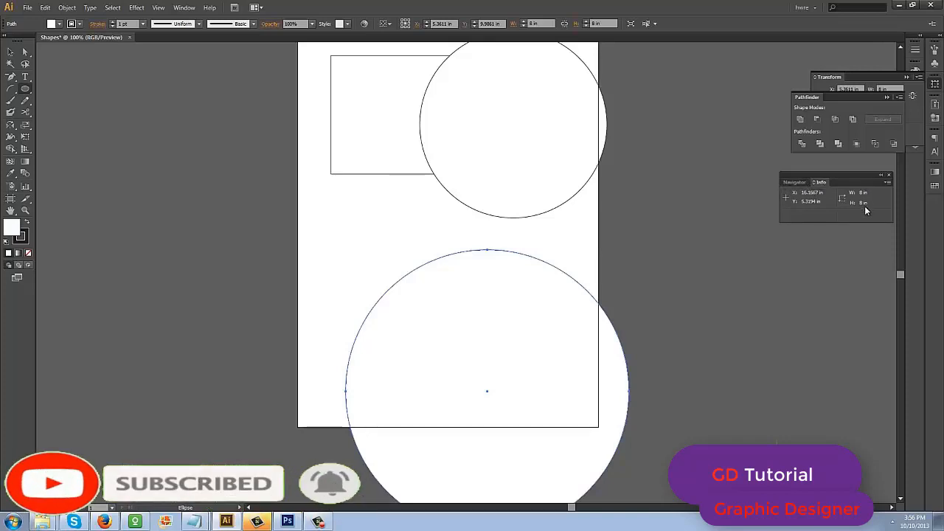
click(935, 84)
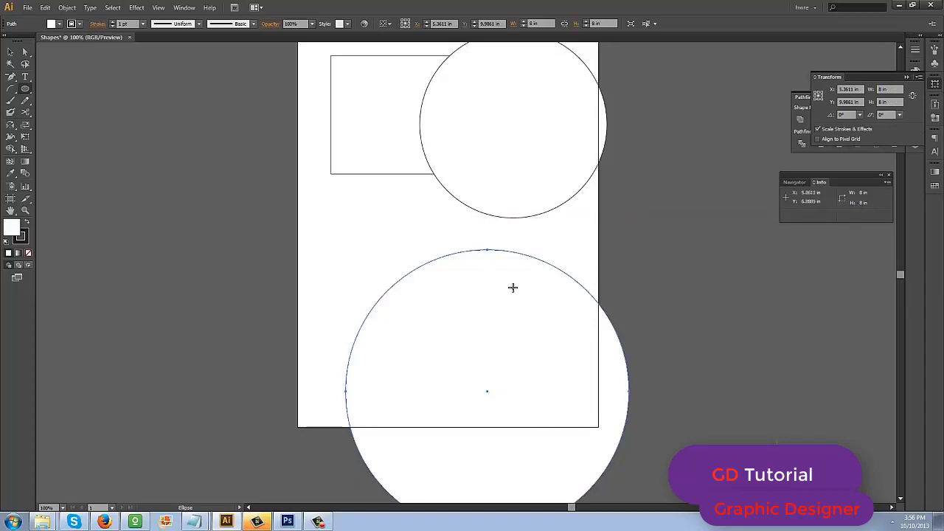
key(ctrl+z)
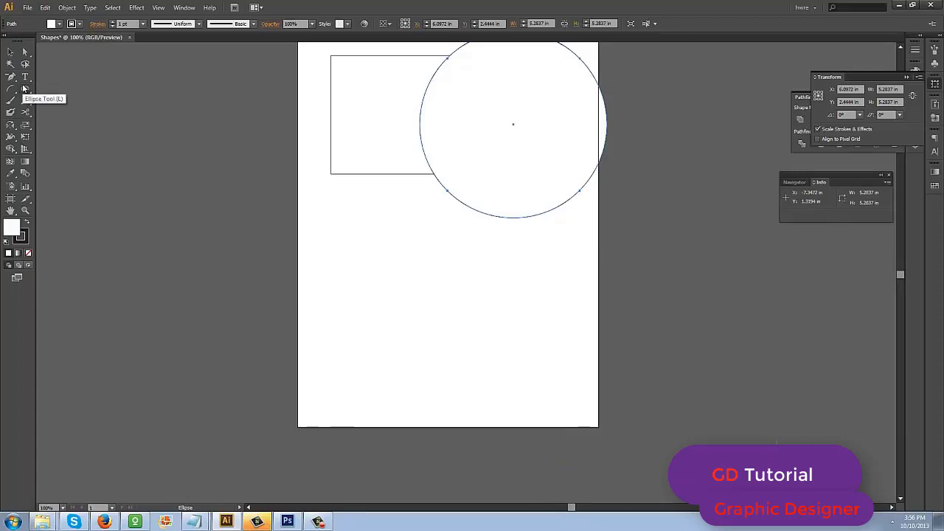
drag(25, 89, 65, 92)
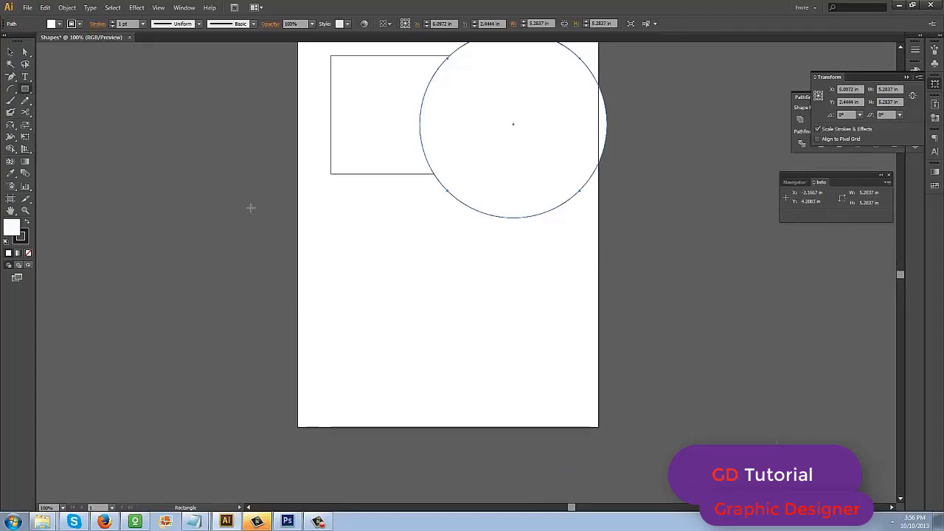
click(344, 248)
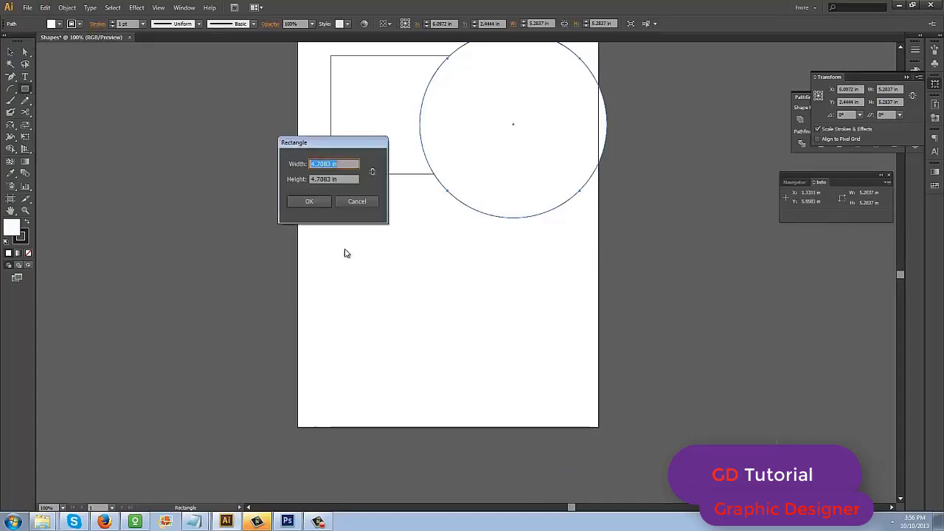
click(357, 201)
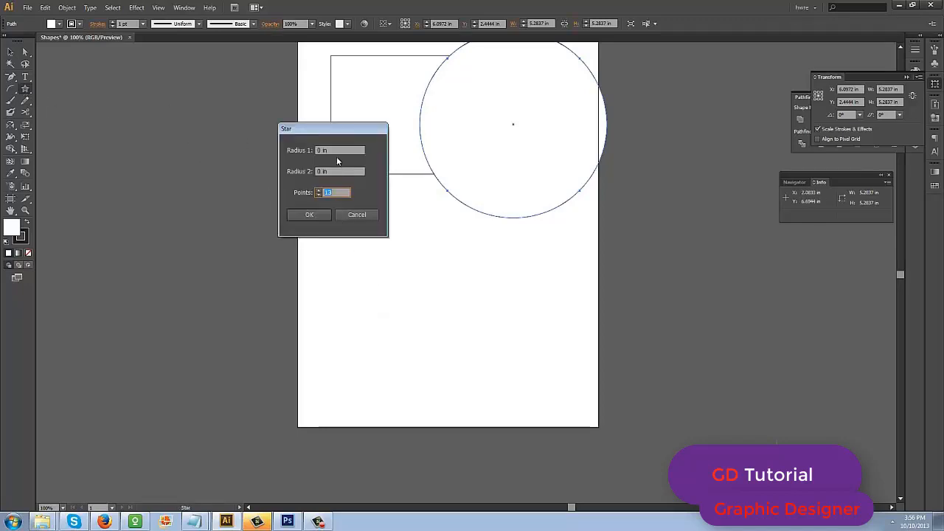
Create a 13-point star below the square with Radius 1 of 1 in and Radius 2 of 0 in
click(338, 152)
text(1)
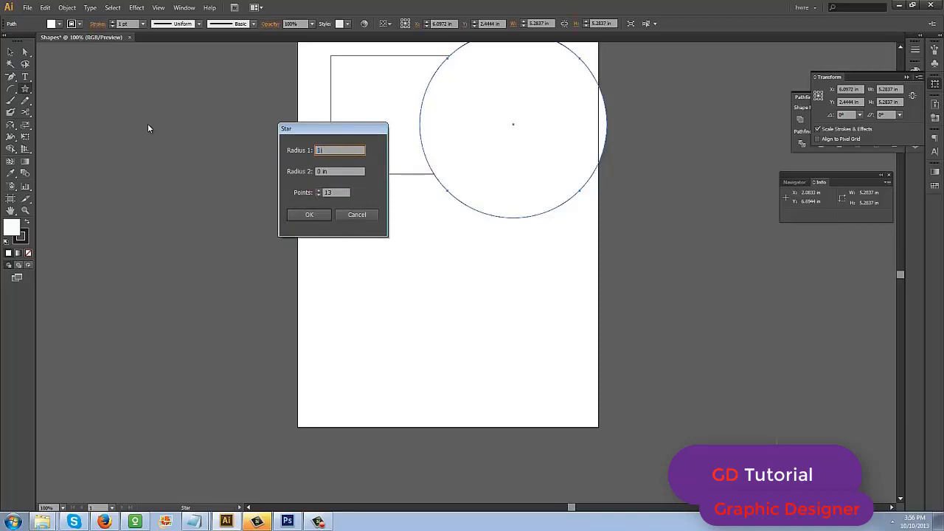
text(in)
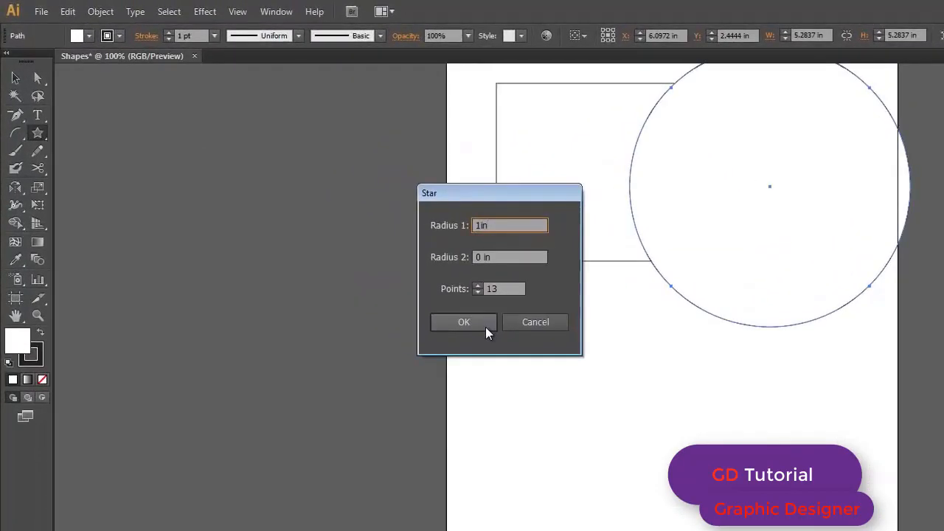
click(485, 327)
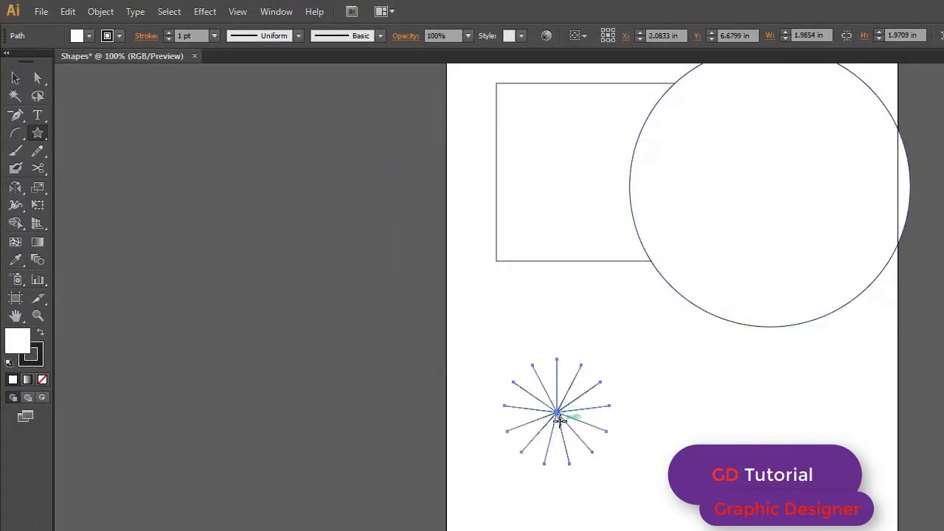
Show the document rulers along the edges of the Shapes artboard view
click(261, 17)
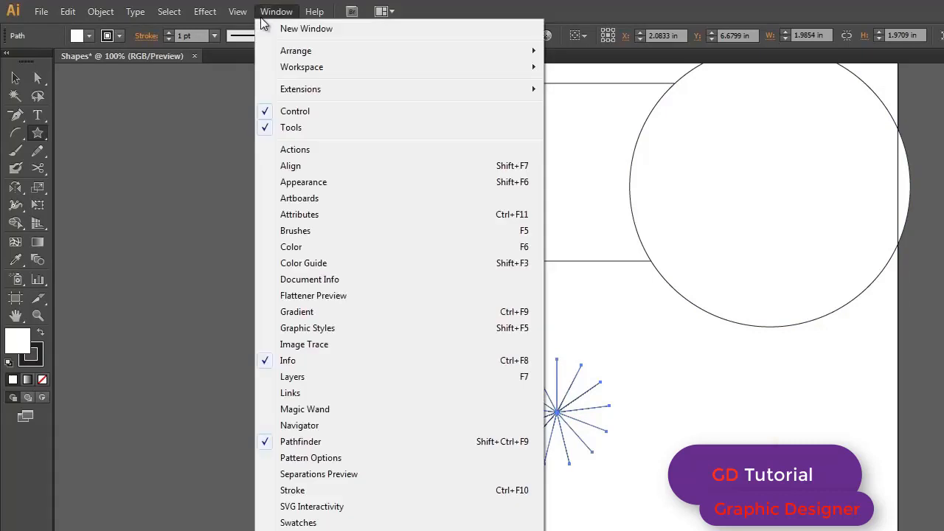
mouse_move(238, 12)
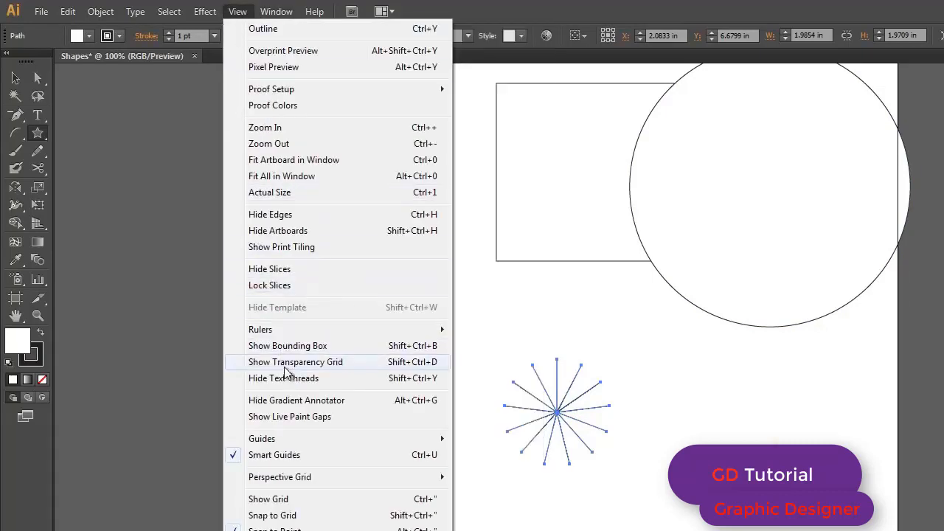
mouse_move(291, 334)
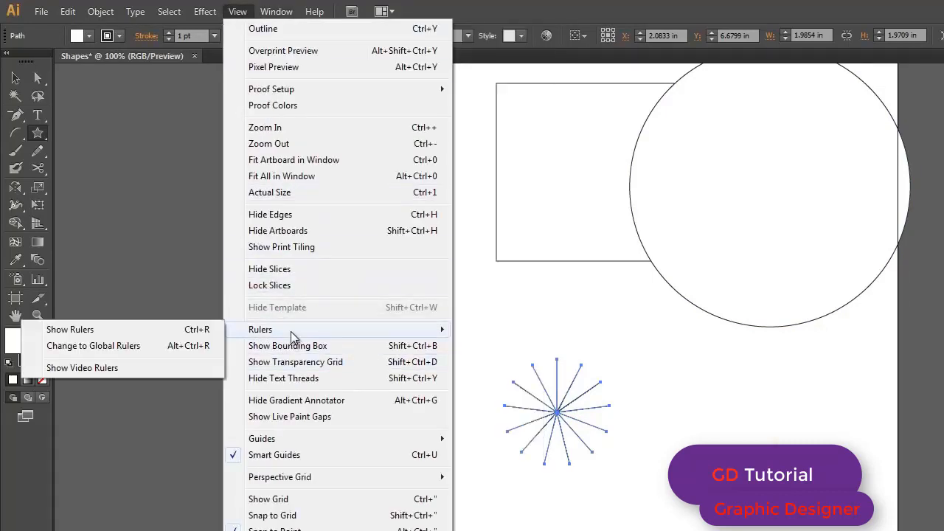
click(189, 329)
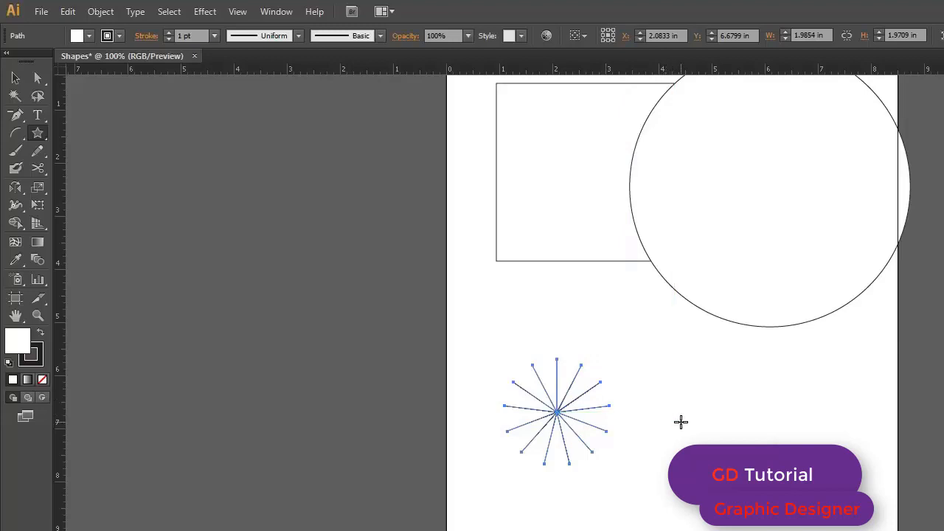
Select the whole 13-point star with the Selection Tool to check its width and height, and deselect it
click(15, 78)
click(620, 466)
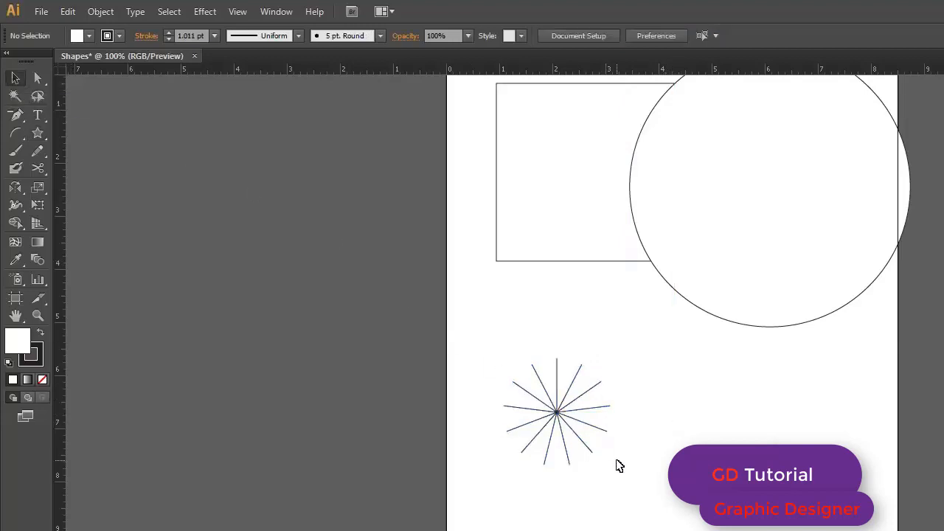
drag(508, 477, 657, 359)
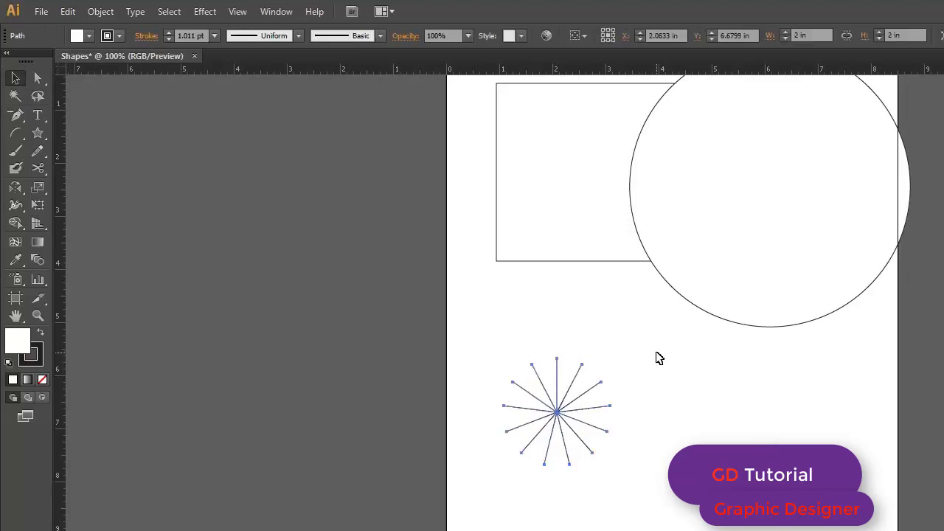
click(472, 520)
Check the Star Tool's stored radius and point settings beside the existing star, and cancel without creating another star
click(37, 133)
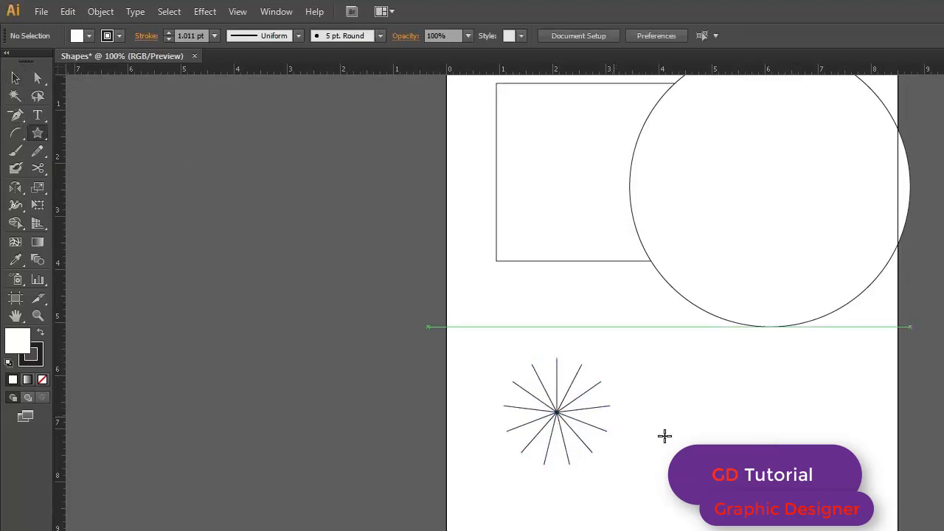
click(674, 396)
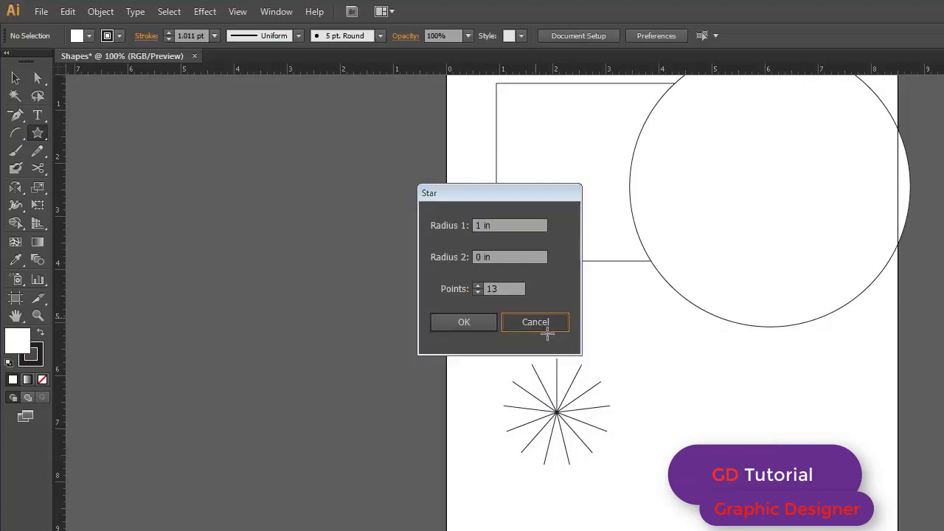
click(544, 327)
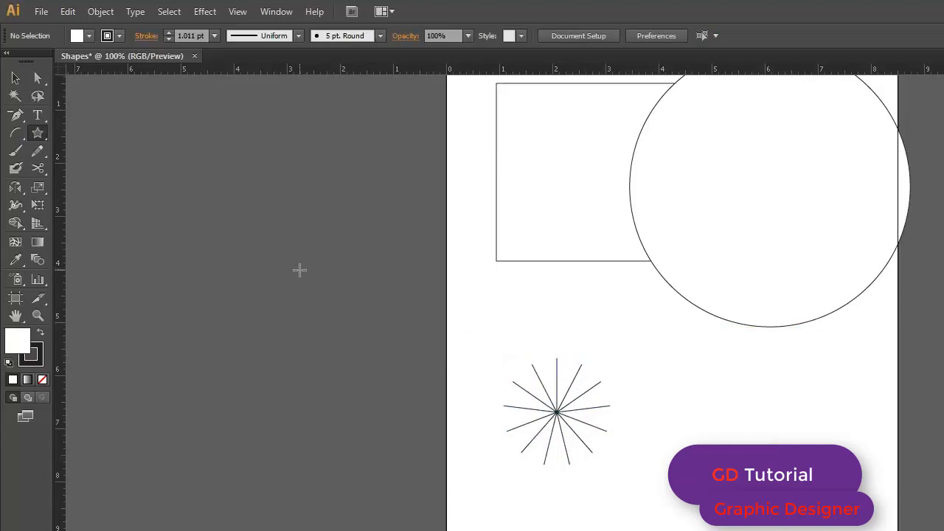